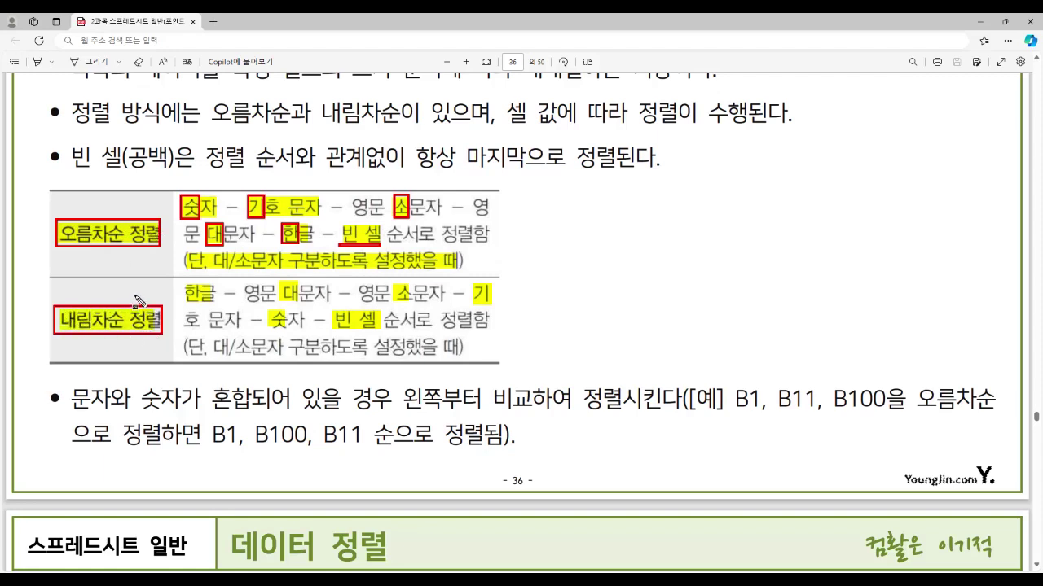
- Review on page 36 how mixed letters and numbers are compared when sorted, using the B1, B100, B11 example
drag(82, 403, 622, 411)
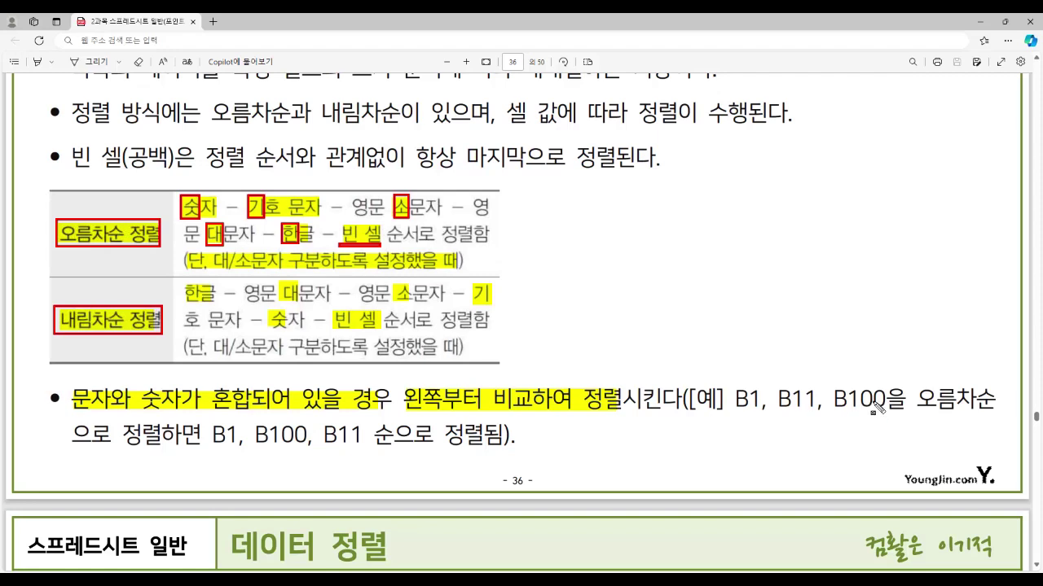
mouse_move(212, 434)
mouse_down()
mouse_move(277, 444)
mouse_move(364, 437)
mouse_up()
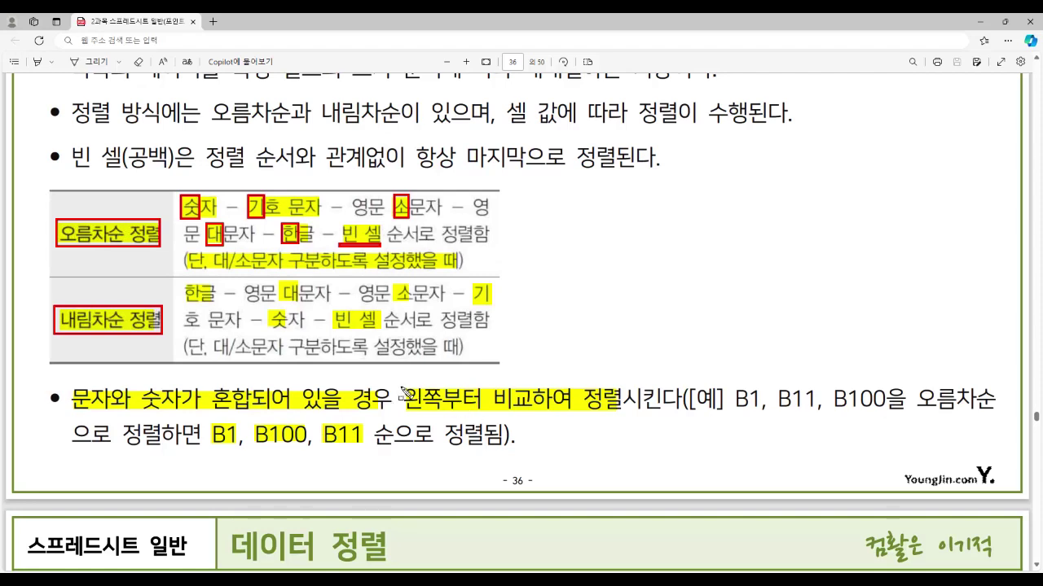
mouse_move(405, 400)
mouse_down()
mouse_move(590, 407)
mouse_move(624, 419)
mouse_up()
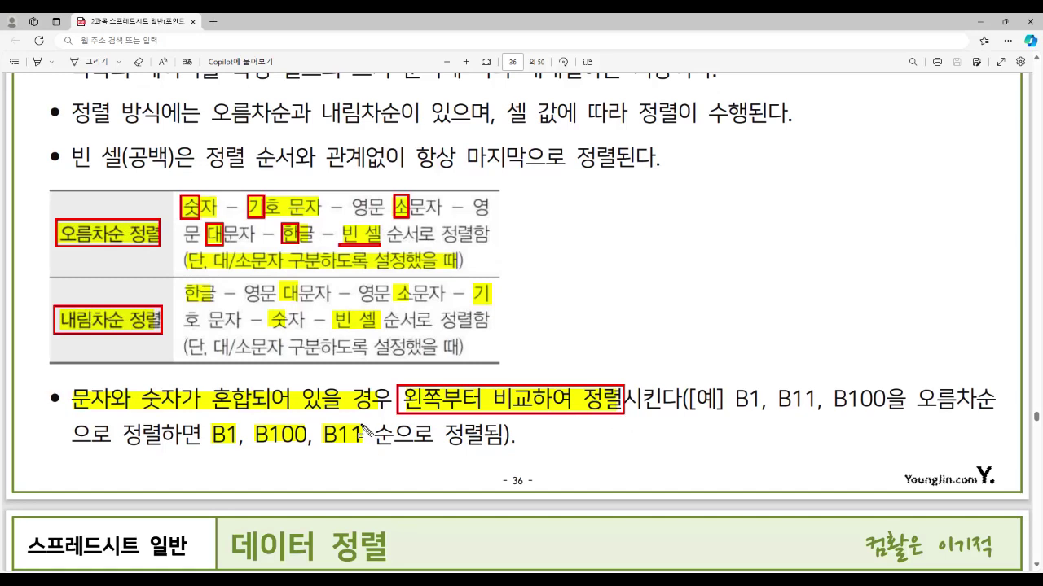
key(Escape)
- Review the page 37 notes on sort ranges and the criteria cell value, cell color, font color and conditional formatting icon
scroll(333, 402, down, 4)
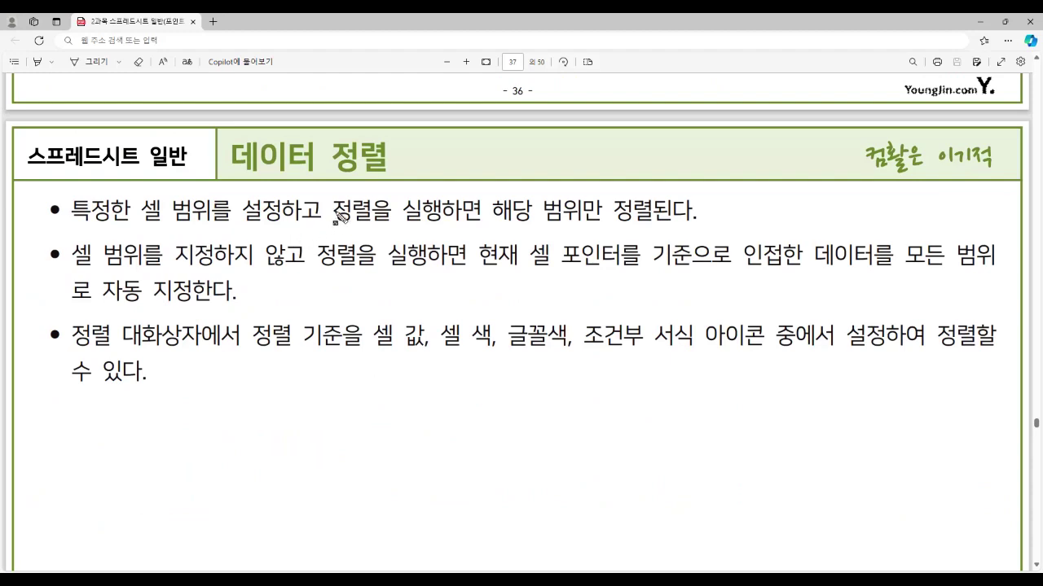
drag(493, 210, 650, 213)
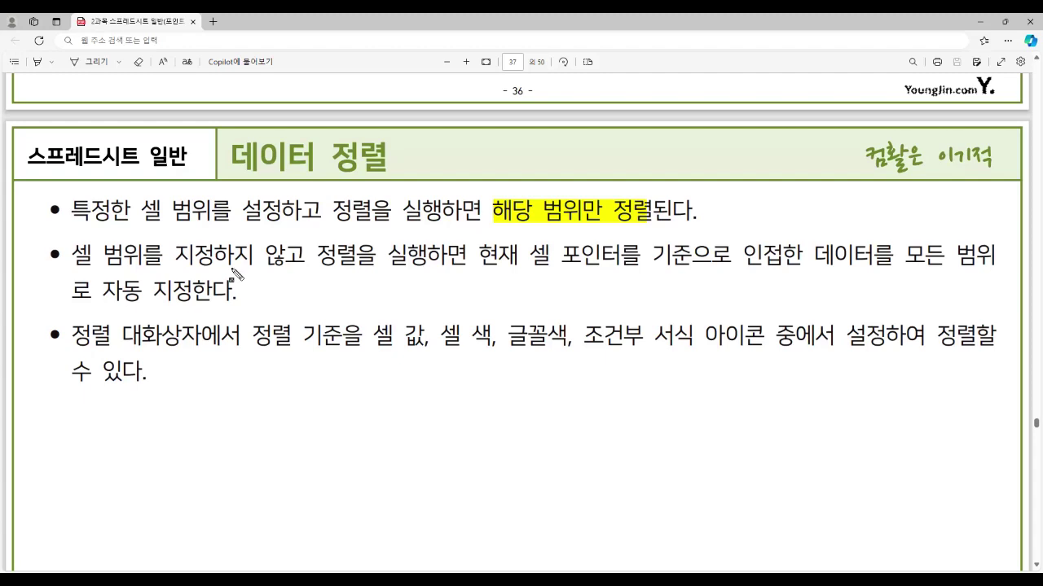
drag(482, 255, 693, 261)
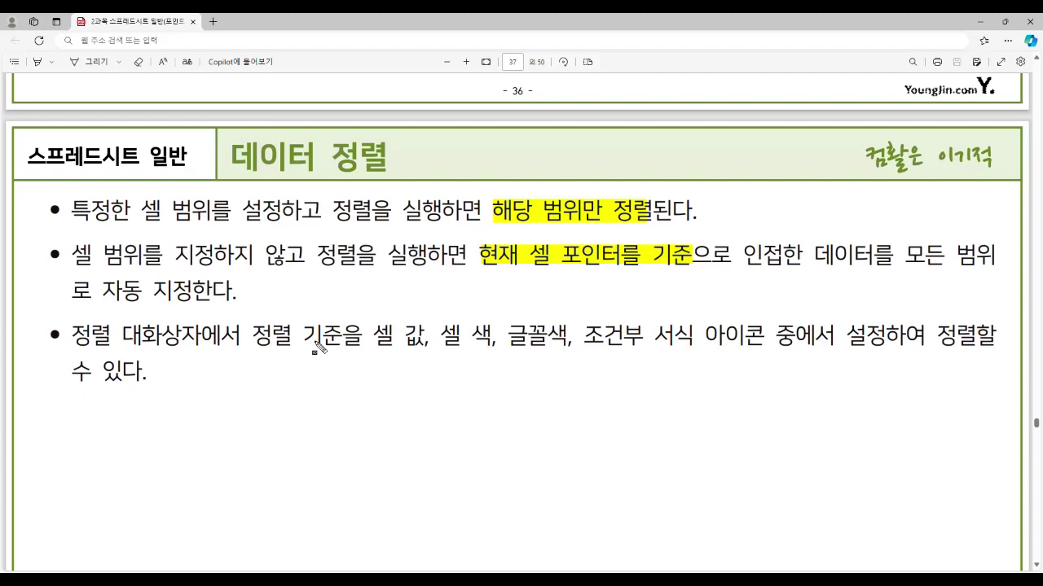
mouse_move(373, 335)
mouse_down()
mouse_move(432, 352)
mouse_move(764, 355)
mouse_up()
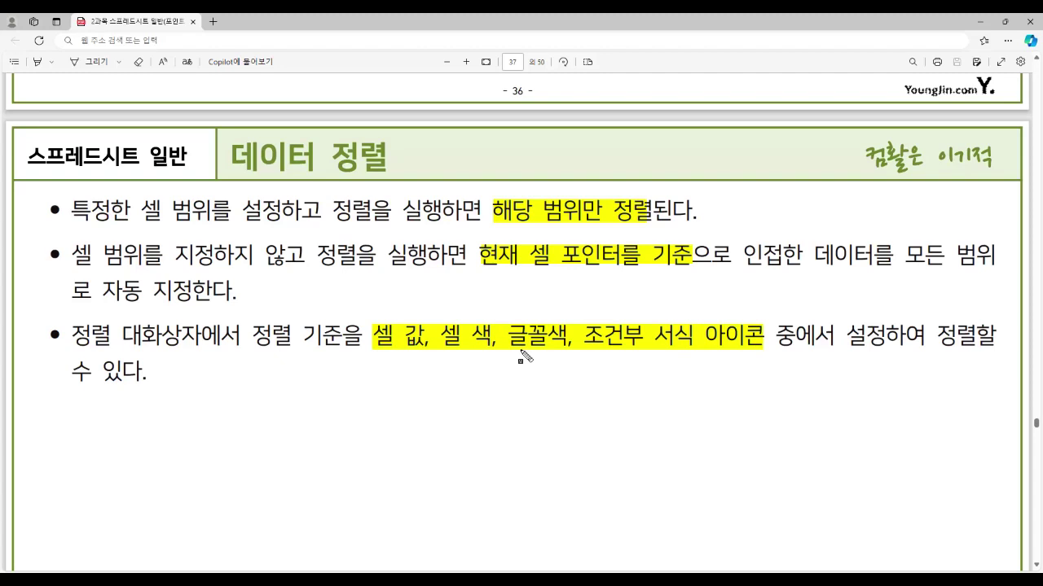
key(Escape)
- Switch to the Excel workbook 절대족보1.xlsx and open the Sort dialog for the score table from cell B2
key(alt+Tab)
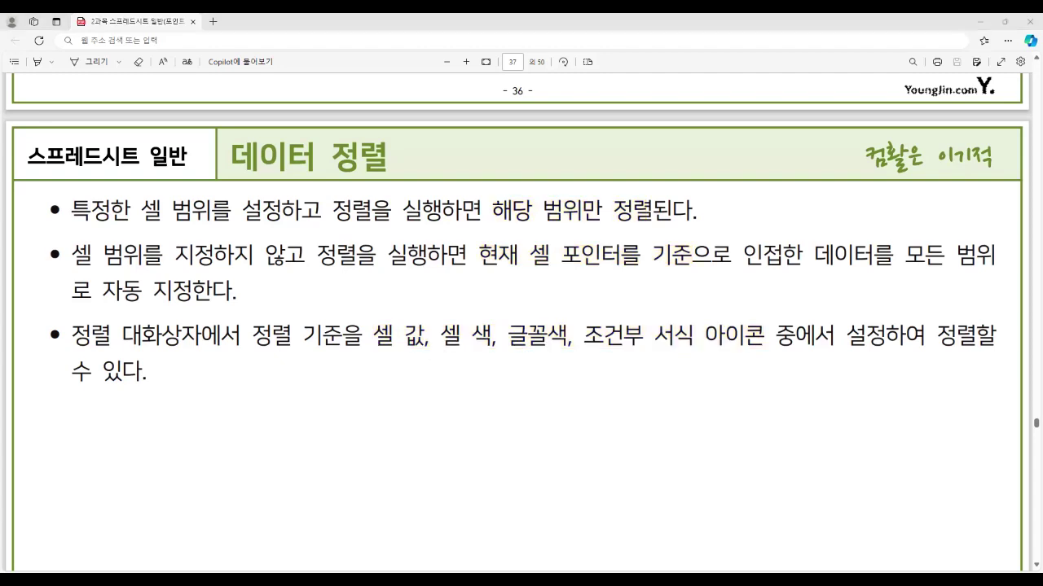
click(81, 164)
click(155, 167)
click(206, 164)
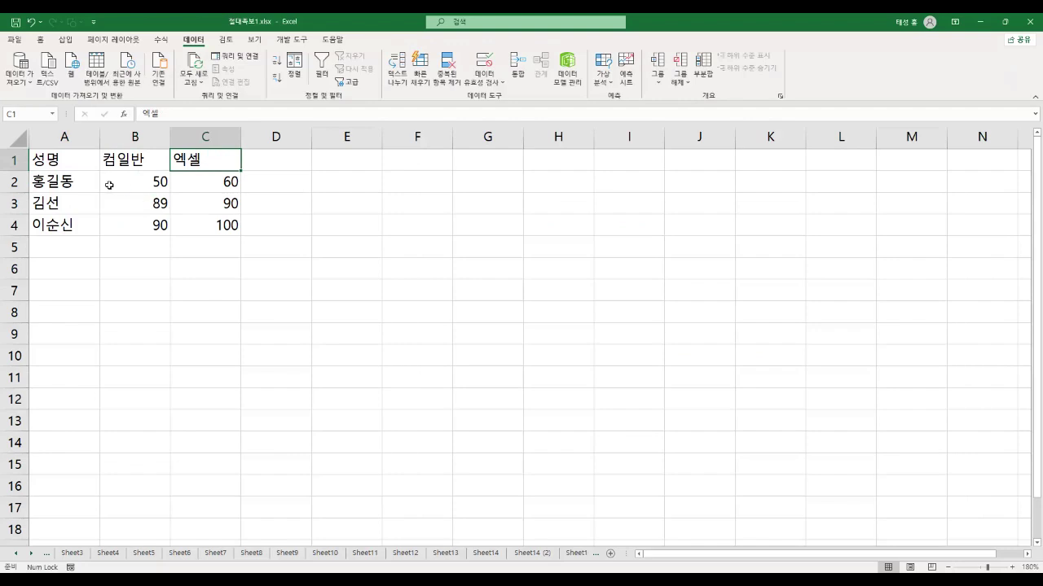
click(140, 185)
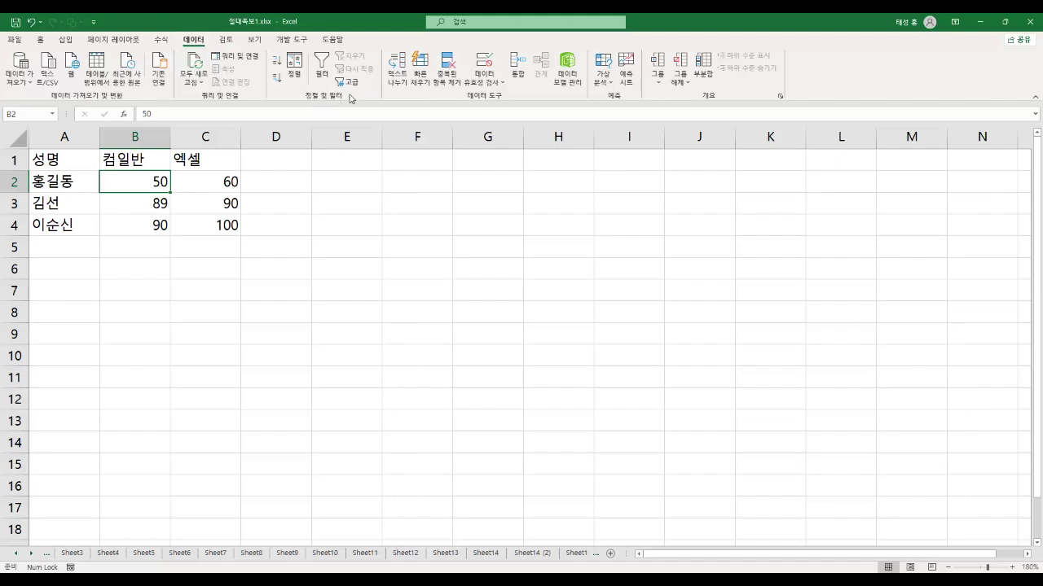
click(294, 69)
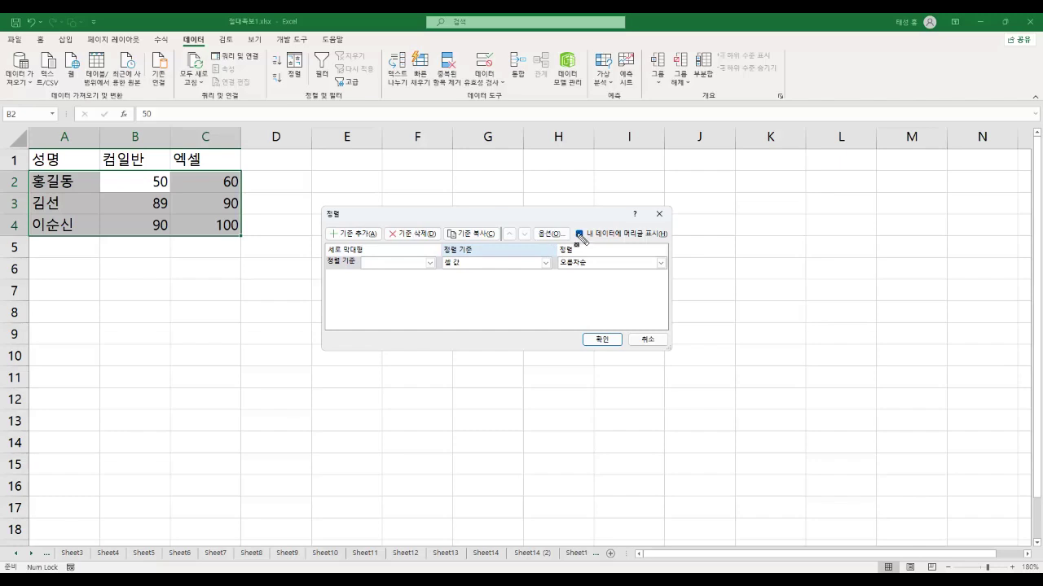
- Examine the 내 데이터에 머리글 표시 setting and the header row A1:C1 it refers to
mouse_move(570, 226)
mouse_down()
mouse_move(601, 242)
mouse_move(670, 242)
mouse_up()
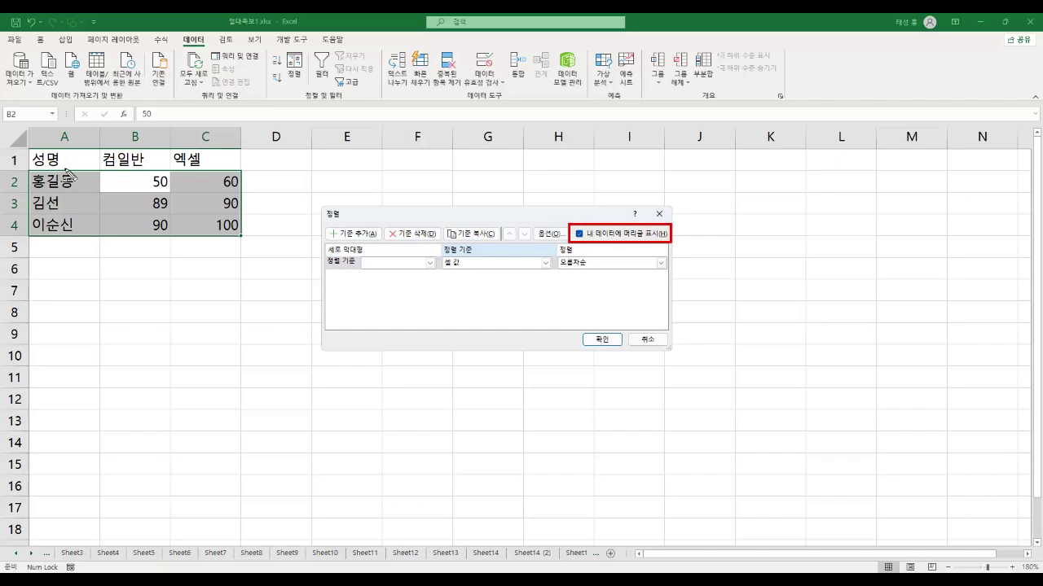
mouse_move(30, 148)
mouse_down()
mouse_move(51, 173)
mouse_move(242, 172)
mouse_up()
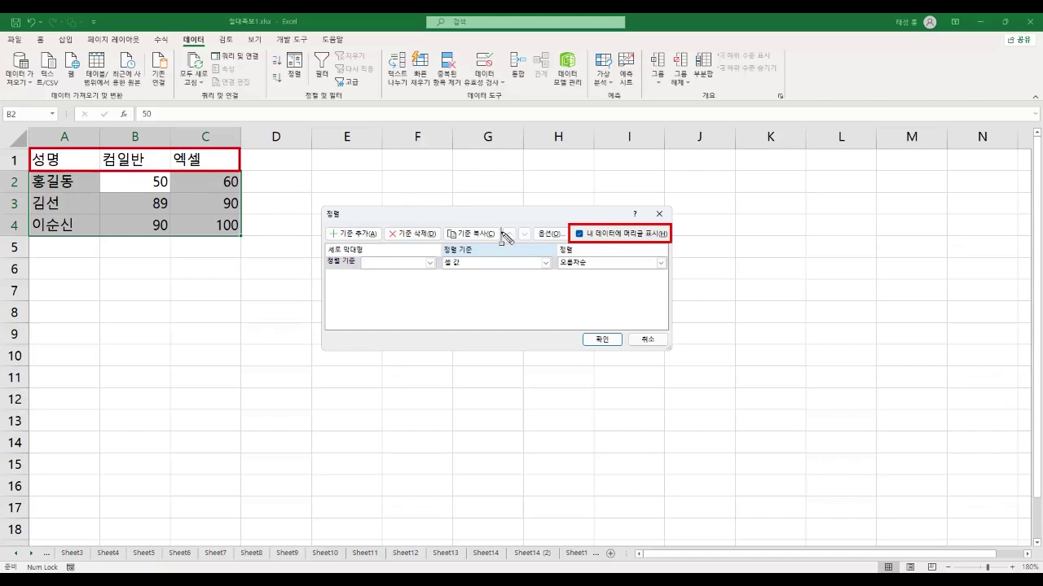
mouse_move(241, 160)
mouse_down()
mouse_move(479, 203)
mouse_move(593, 237)
mouse_move(660, 238)
mouse_up()
click(583, 233)
drag(36, 159, 227, 177)
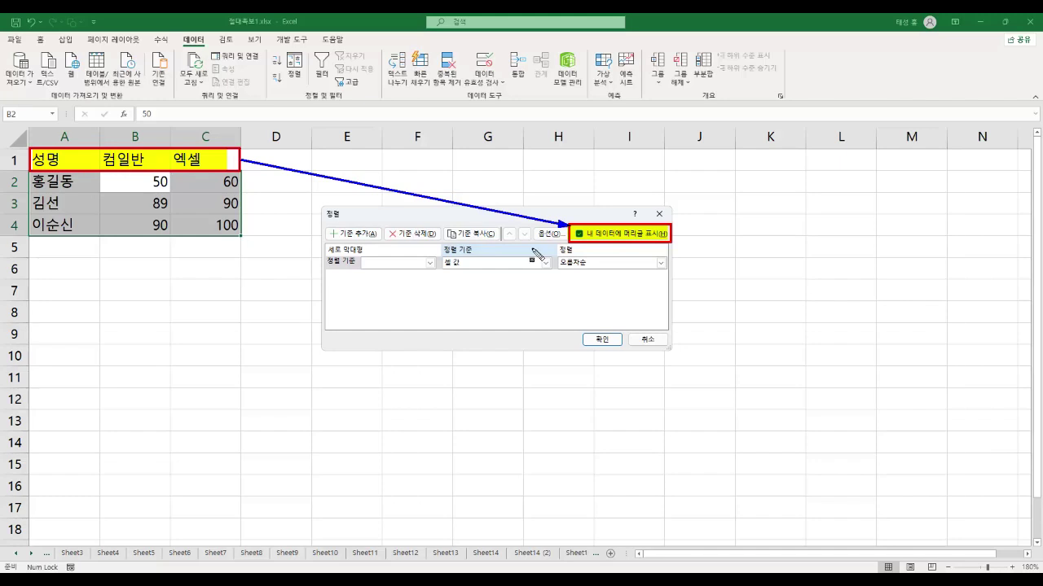
key(Escape)
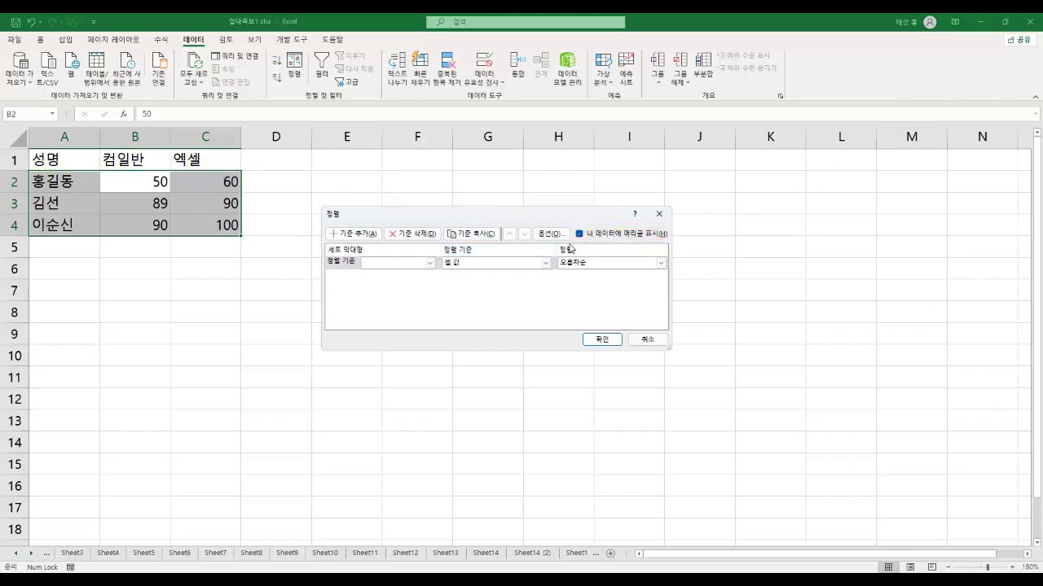
- Inspect the case-sensitivity and direction settings in the sort options, and leave them without changes
click(550, 233)
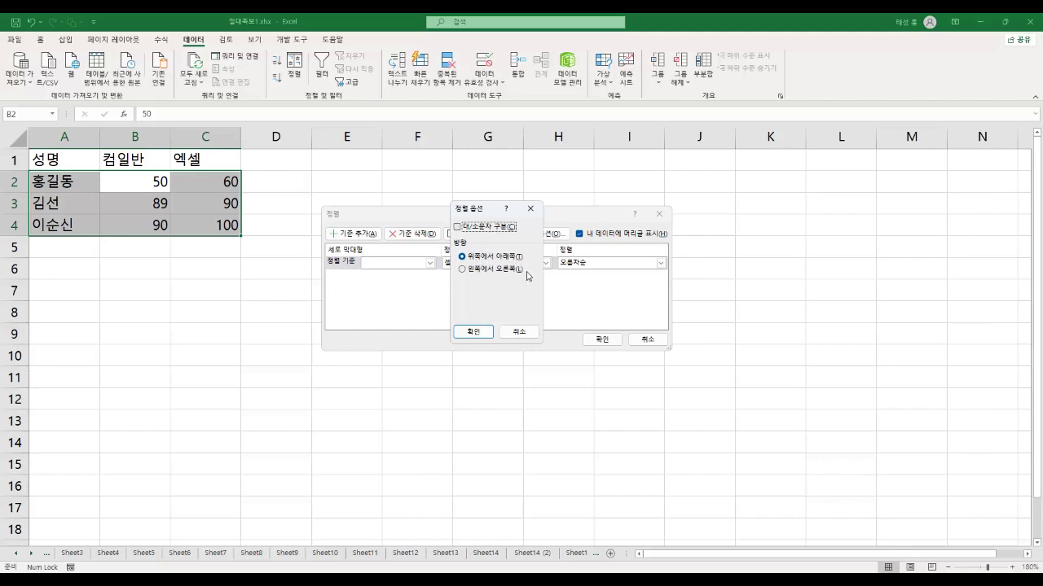
mouse_move(454, 220)
mouse_down()
mouse_move(488, 232)
mouse_move(520, 227)
mouse_up()
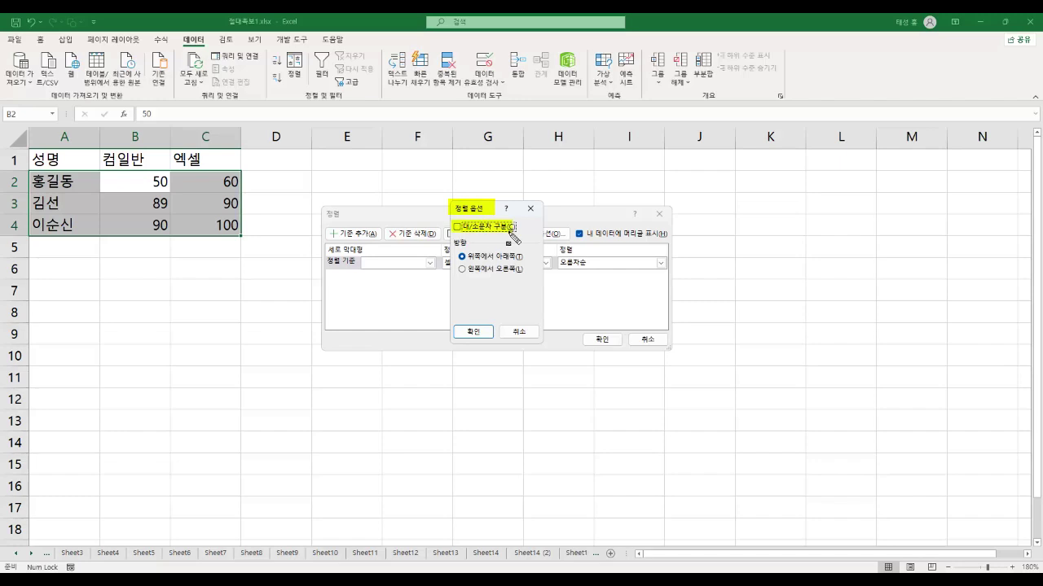
mouse_move(448, 239)
mouse_down()
mouse_move(501, 277)
mouse_move(539, 278)
mouse_up()
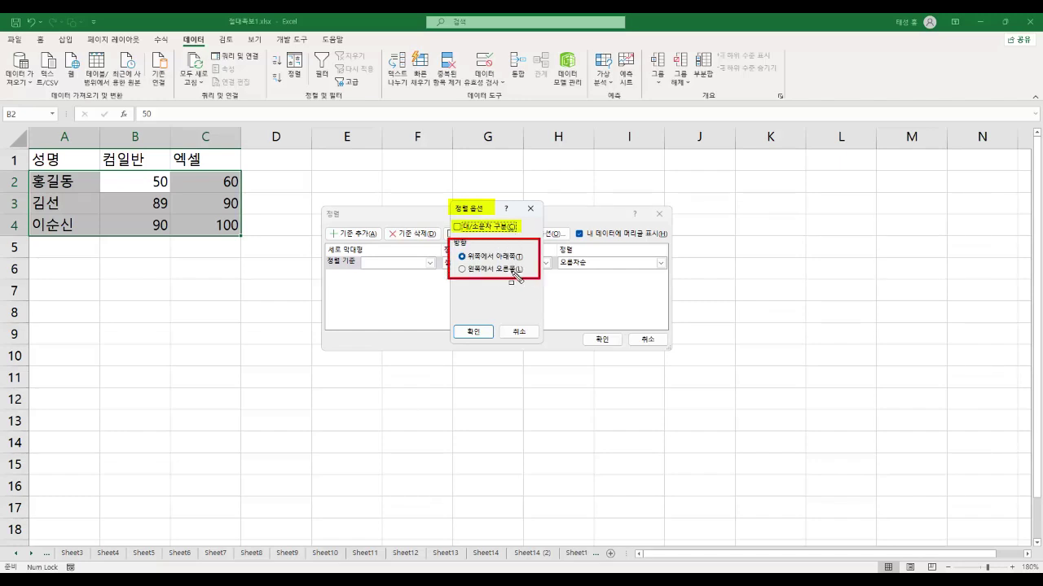
click(519, 332)
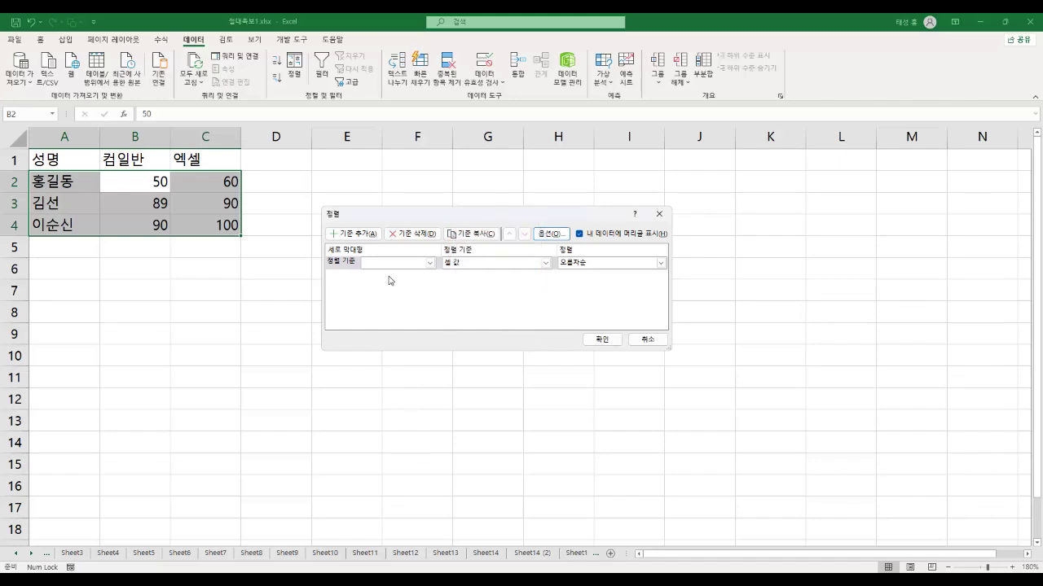
- Sort the table by the 성명 column on 셀 값 in ascending order (오름차순)
click(430, 263)
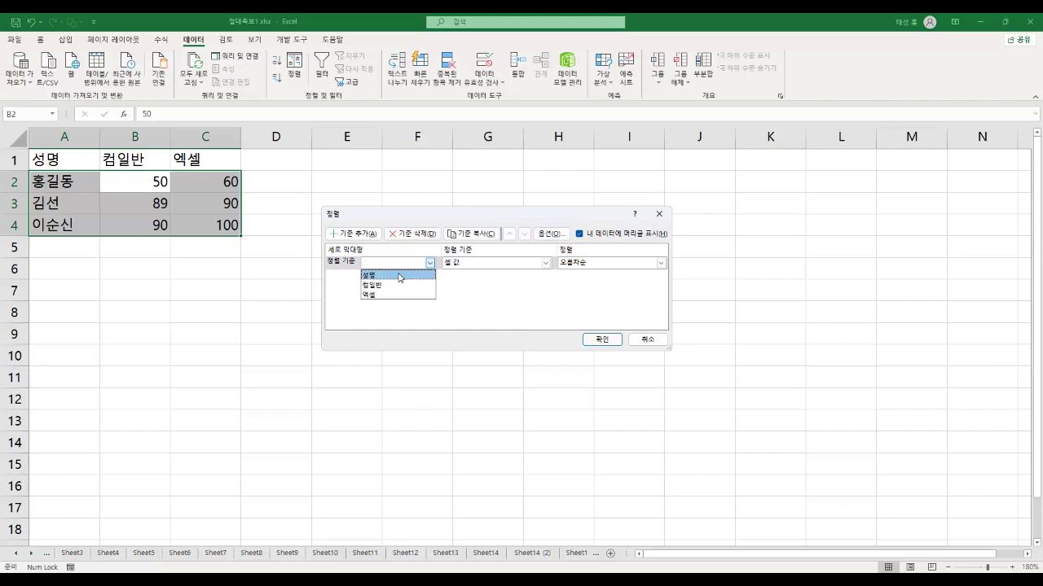
click(393, 276)
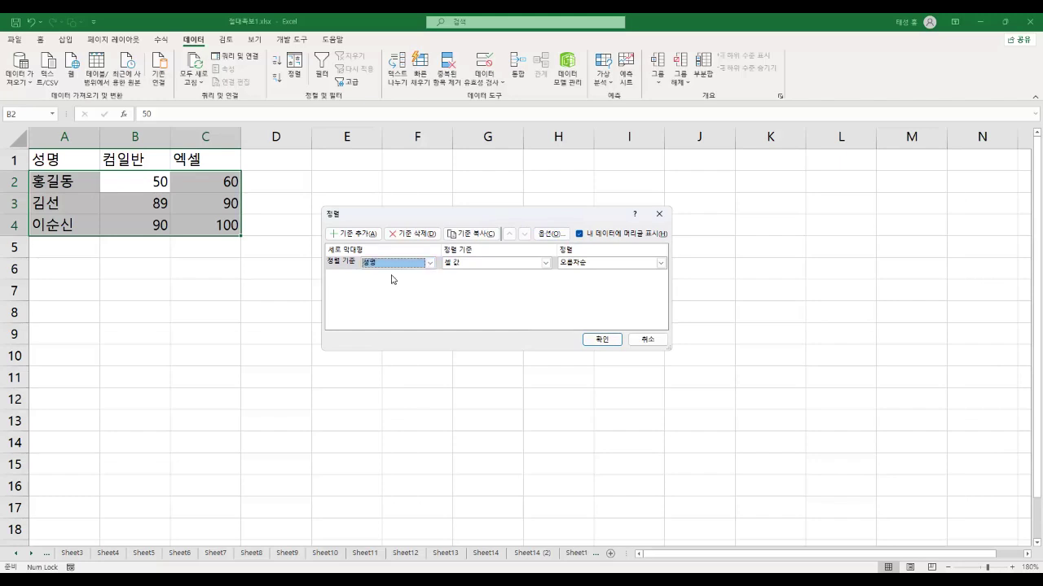
click(545, 264)
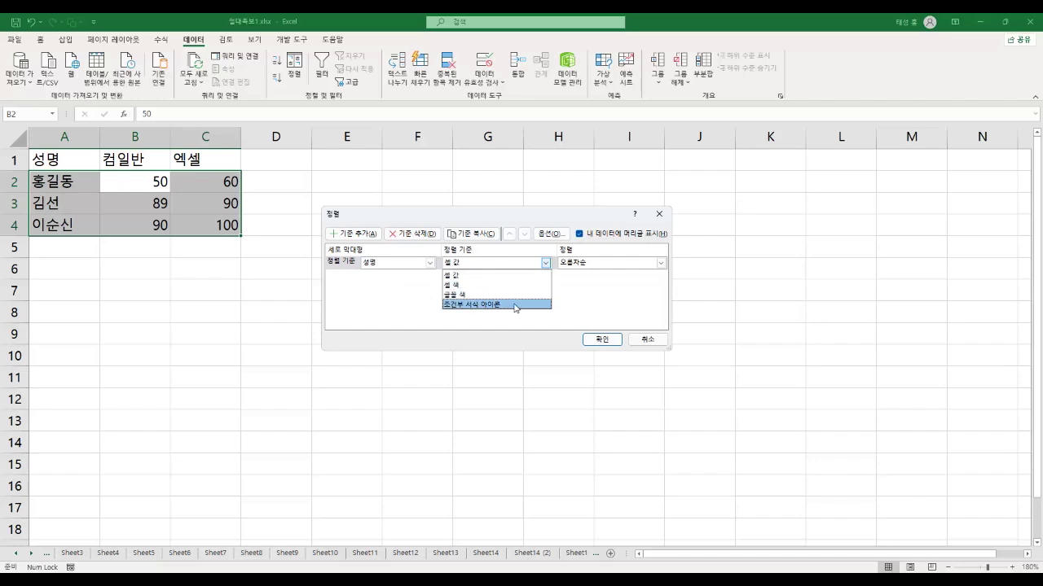
drag(432, 270, 521, 322)
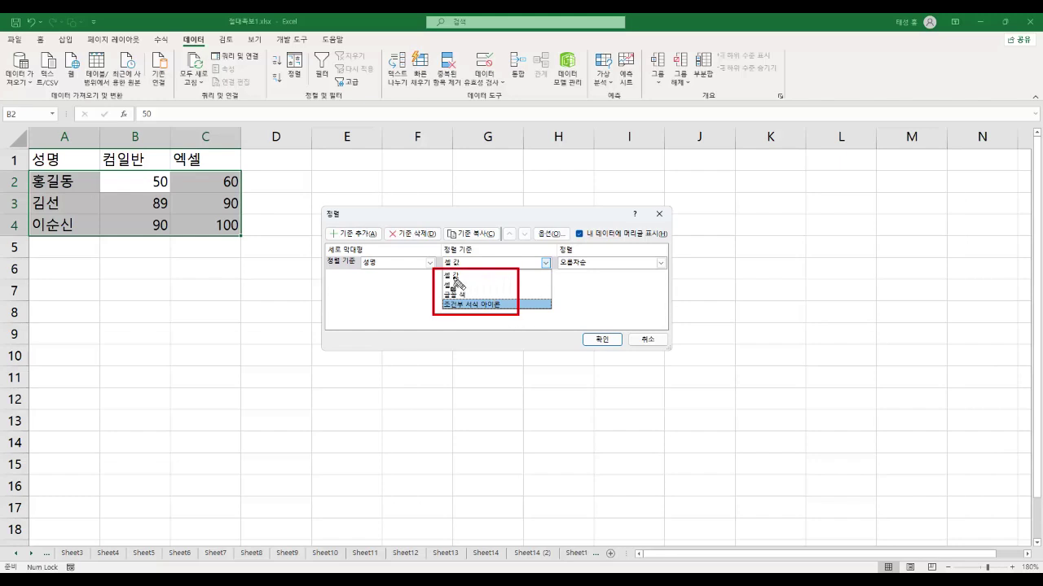
mouse_move(442, 276)
mouse_down()
mouse_move(461, 276)
mouse_move(515, 315)
mouse_up()
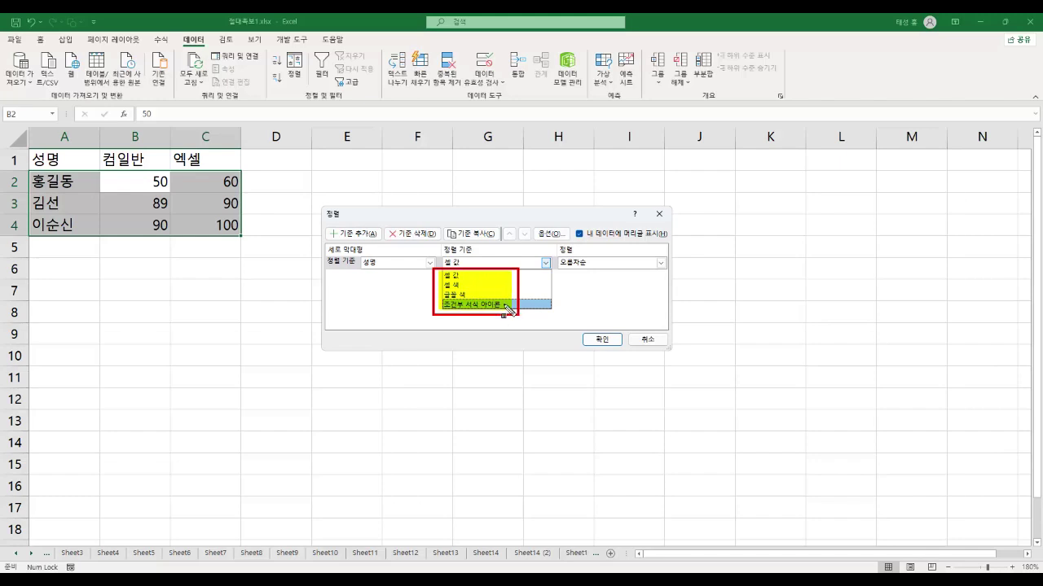
key(Escape)
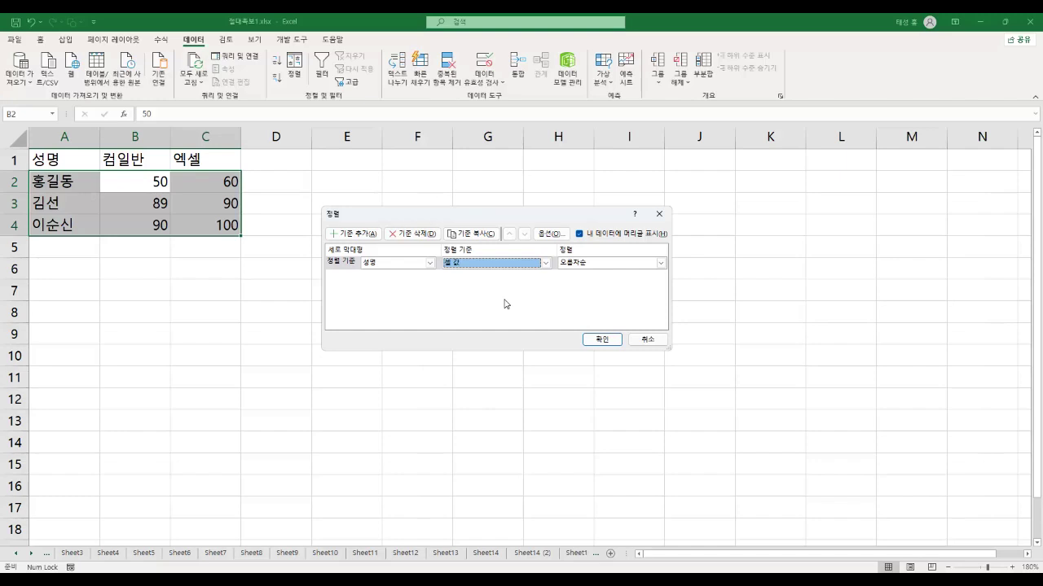
click(661, 263)
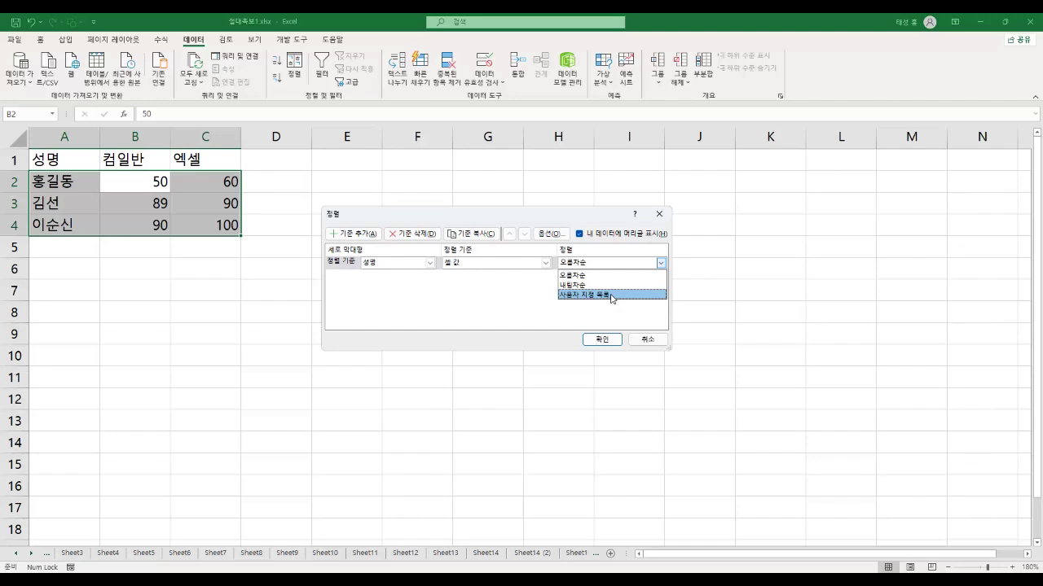
click(588, 280)
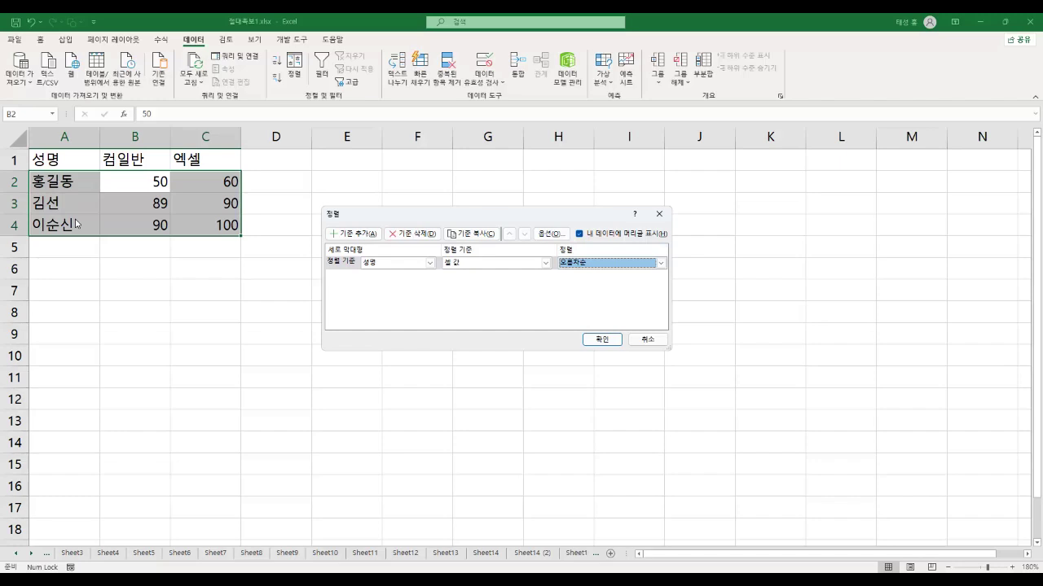
click(601, 339)
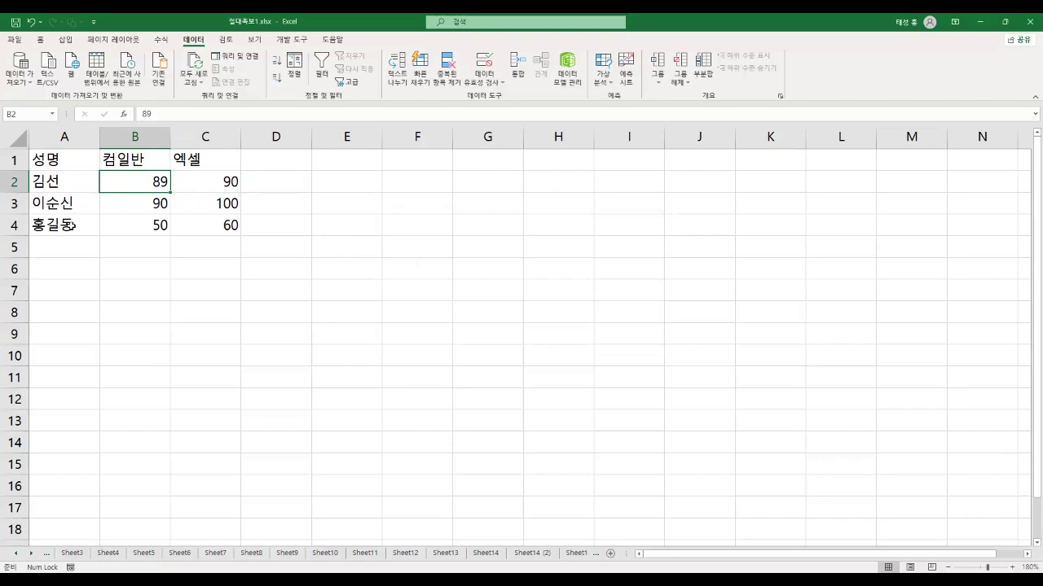
- Sort the table again by the 성명 column in descending order (내림차순)
click(294, 65)
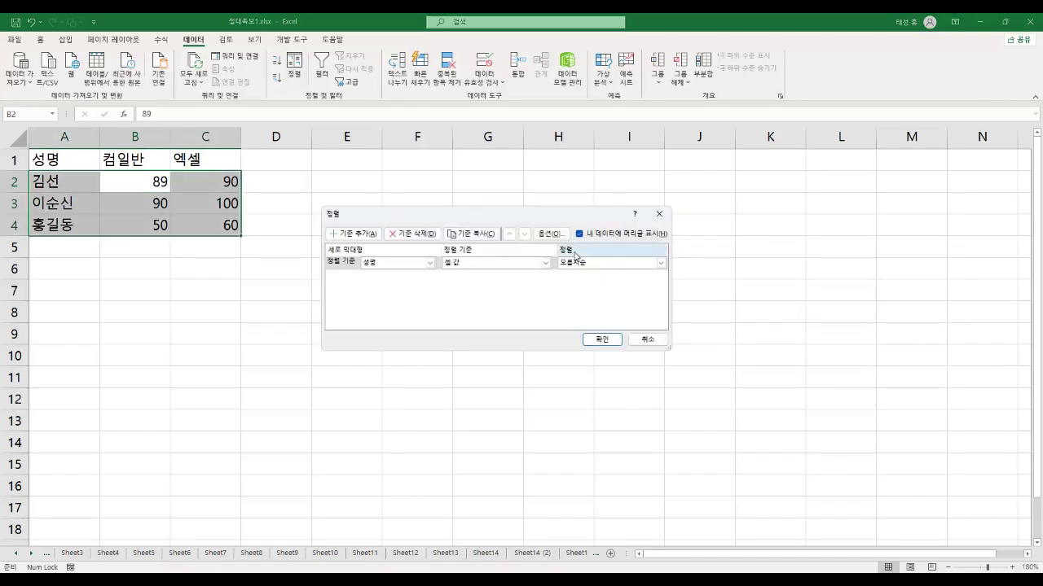
click(660, 263)
click(595, 285)
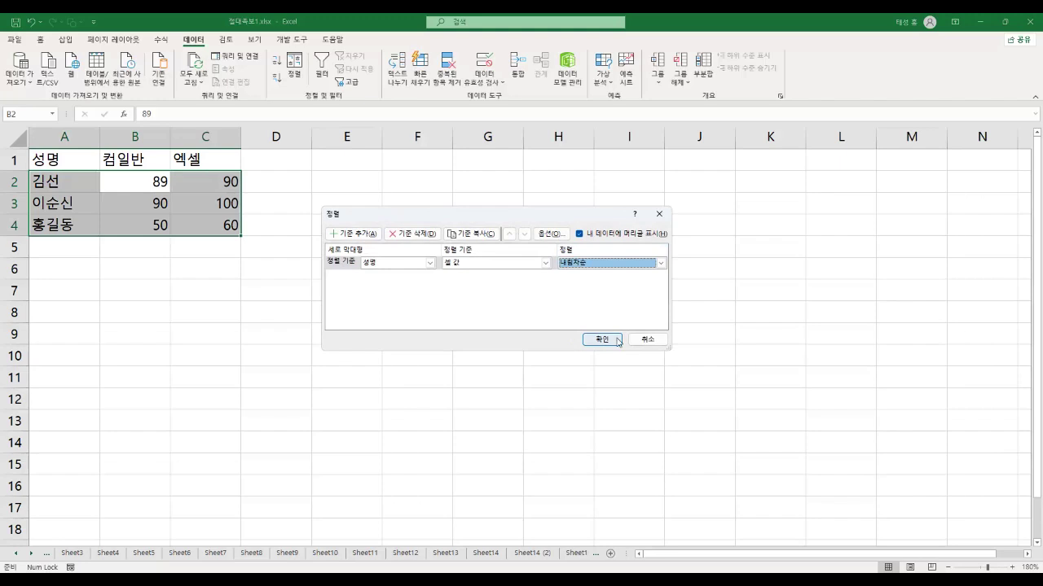
click(612, 342)
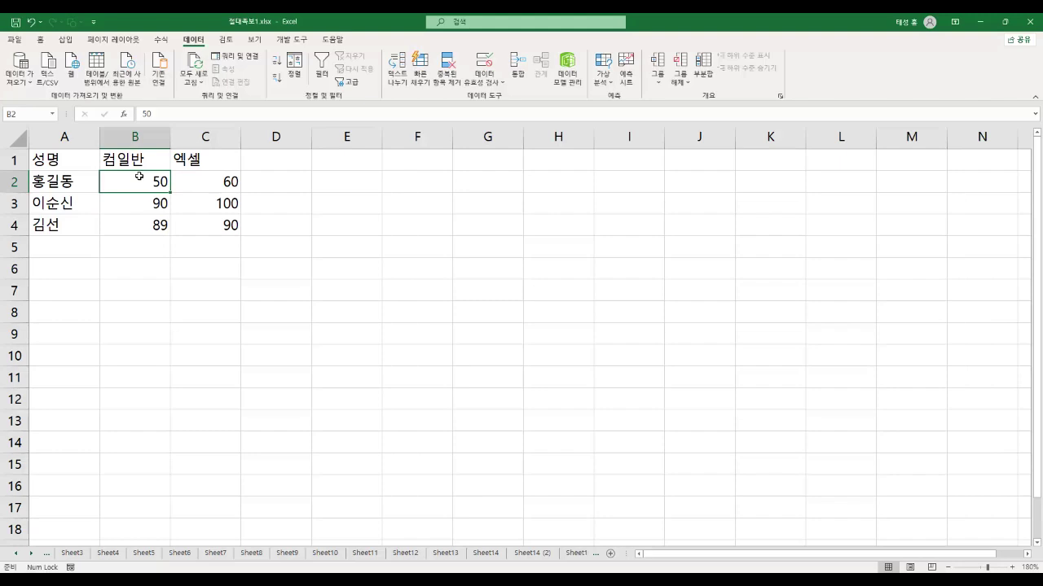
- Start a sort on only the 컴일반 scores B2:B4, review the 선택 영역 확장 and 현재 선택 영역으로 정렬 choices, and cancel
drag(138, 176, 138, 217)
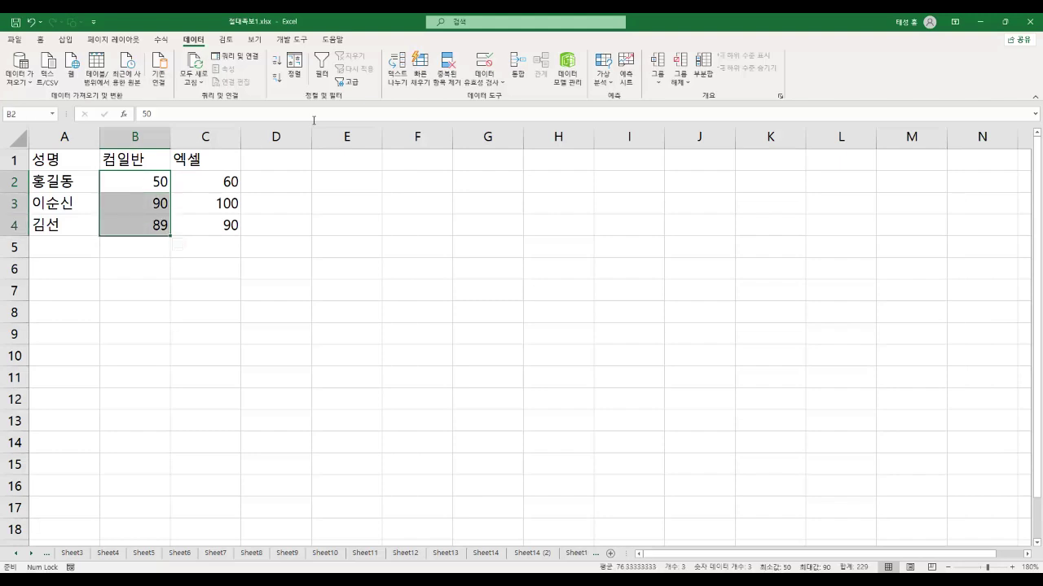
click(294, 70)
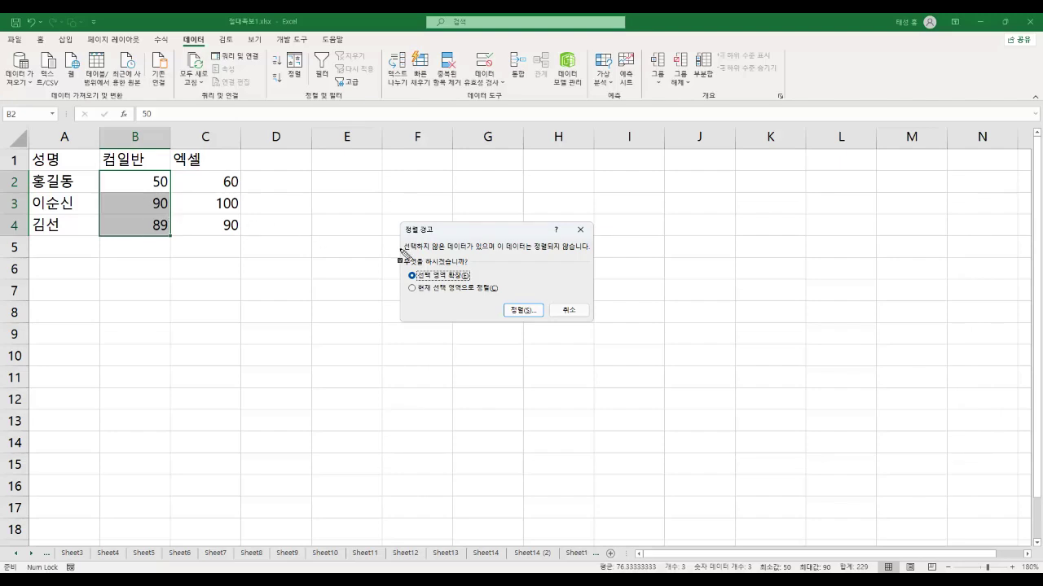
drag(400, 275, 510, 290)
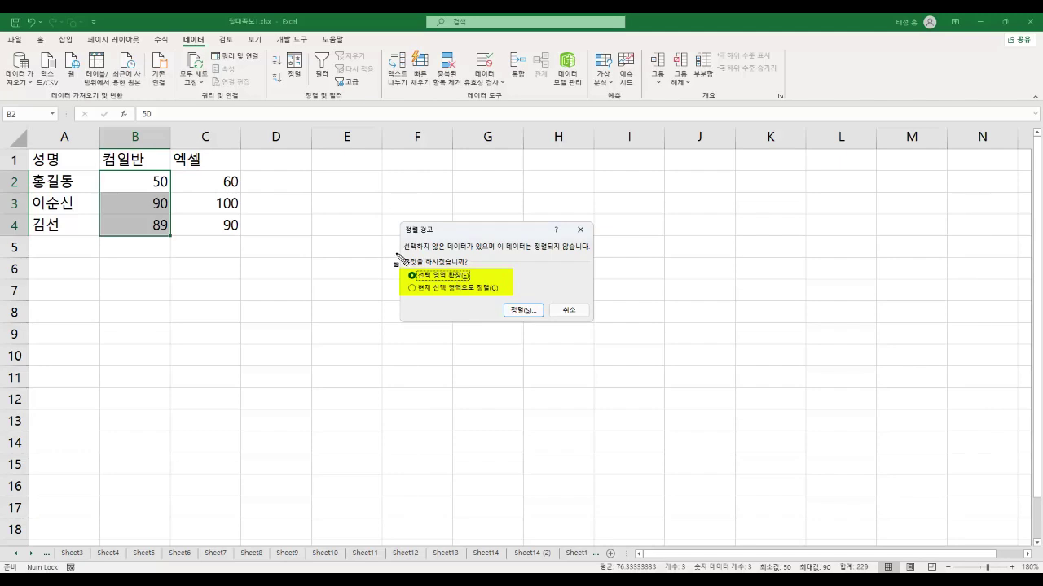
key(Escape)
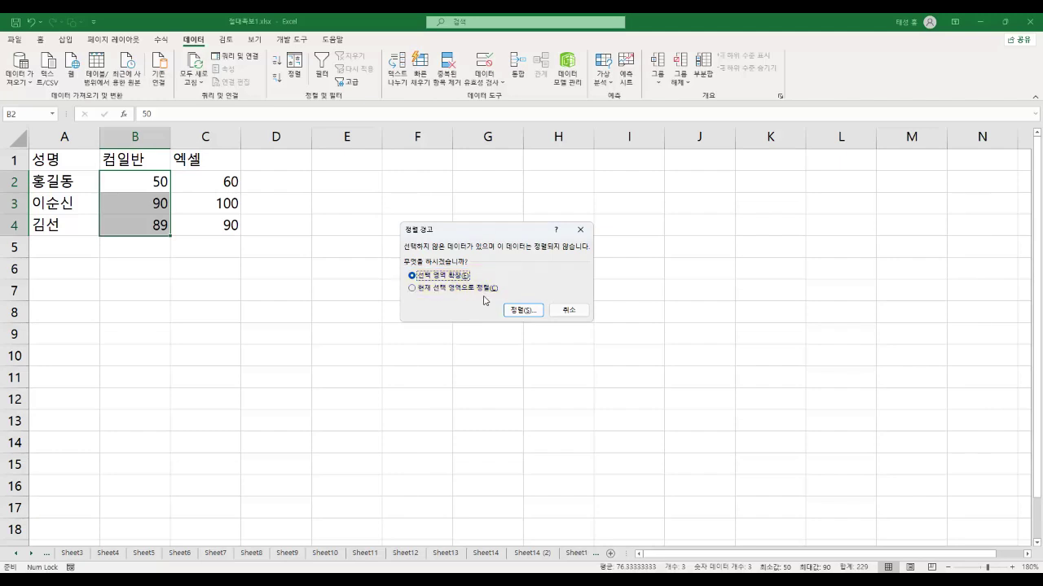
click(562, 311)
- Try to sort from the empty cell C7 outside the table, and return the selection to cell C3 in the table
click(229, 290)
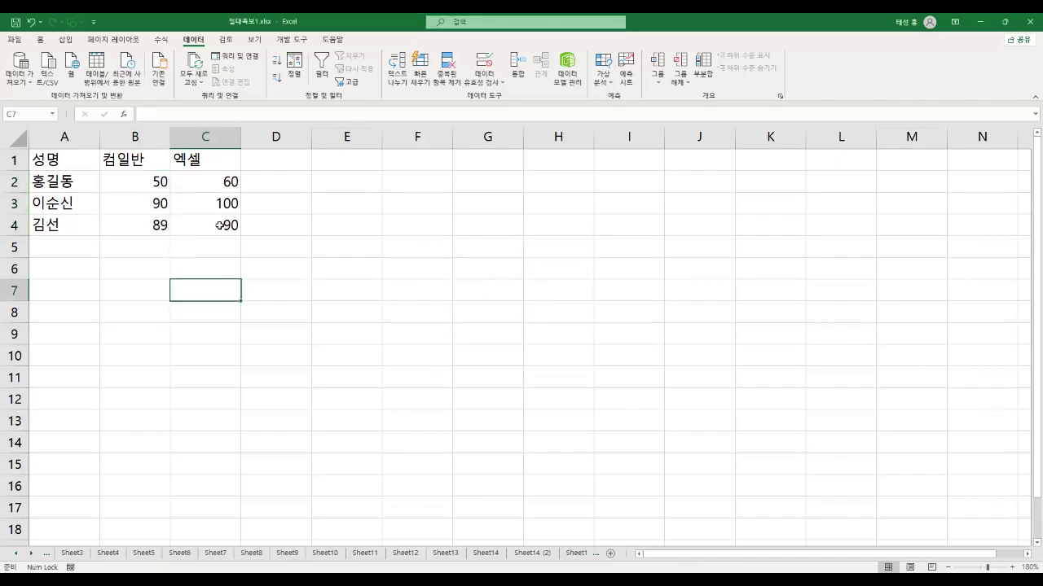
click(294, 67)
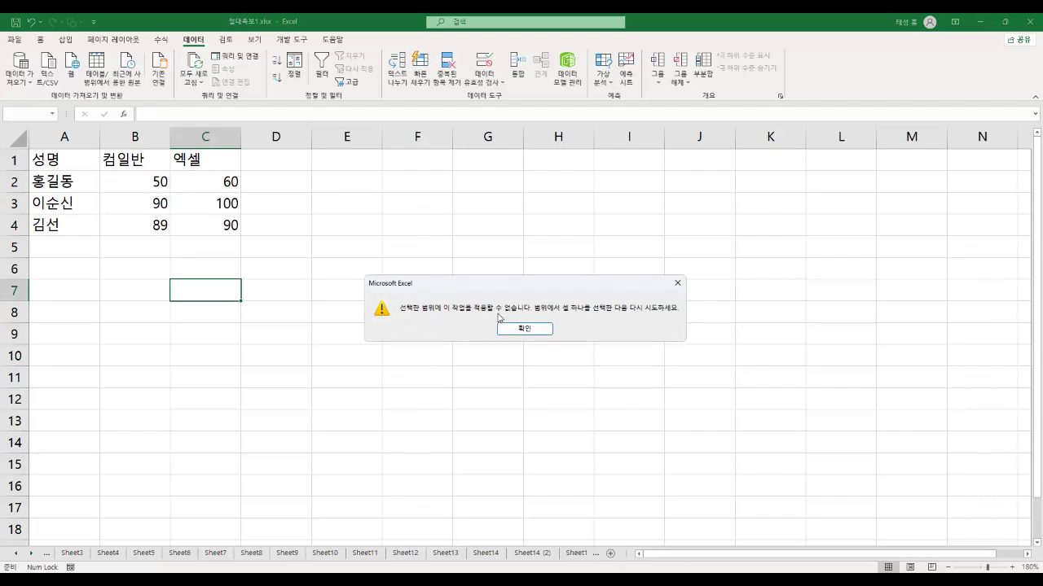
click(677, 283)
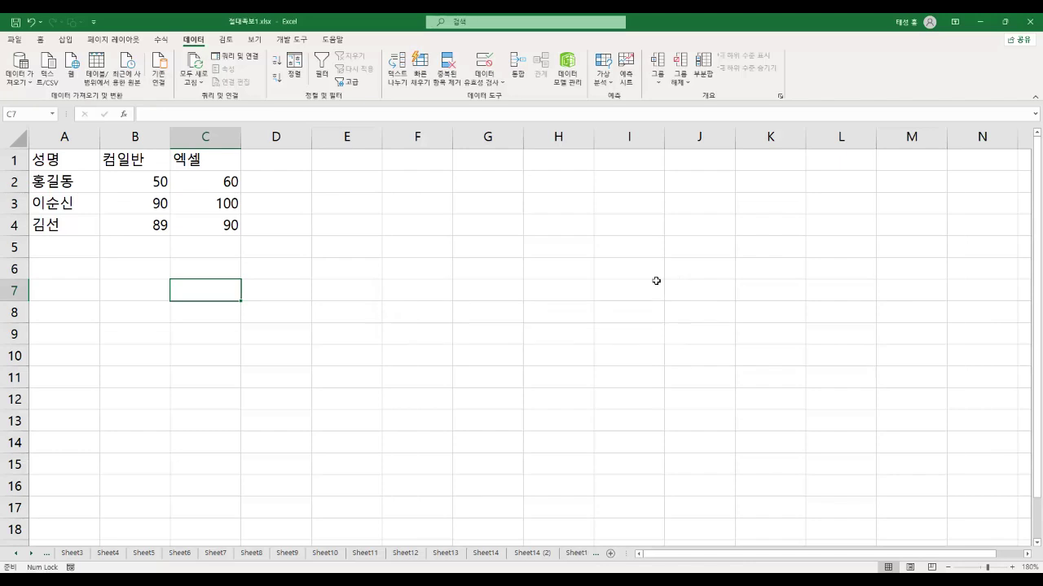
click(303, 212)
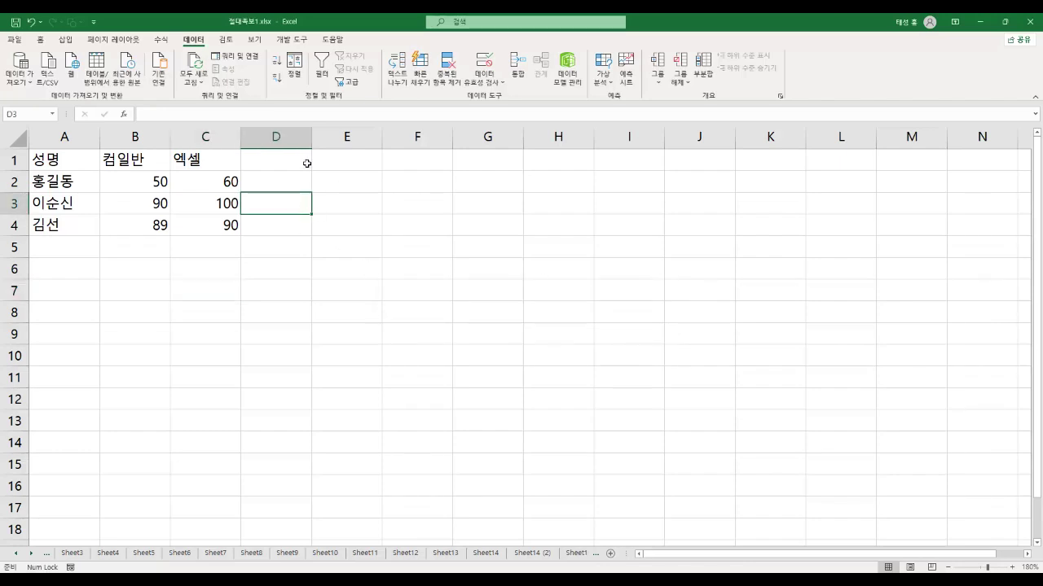
click(211, 198)
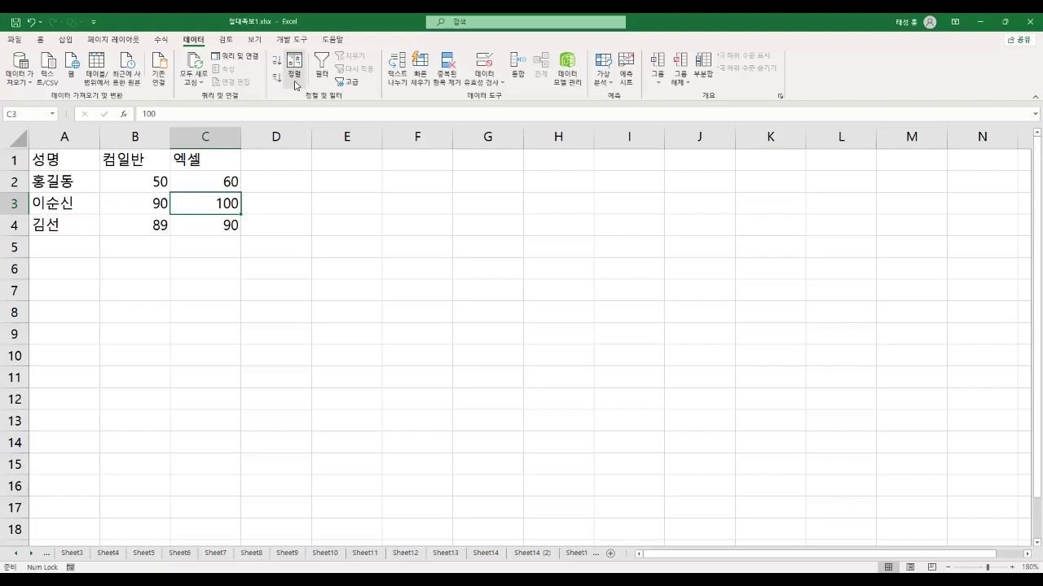
- Switch to the PDF lecture notes and mark 기준 추가 and its limit of 64 sort conditions
key(alt+Tab)
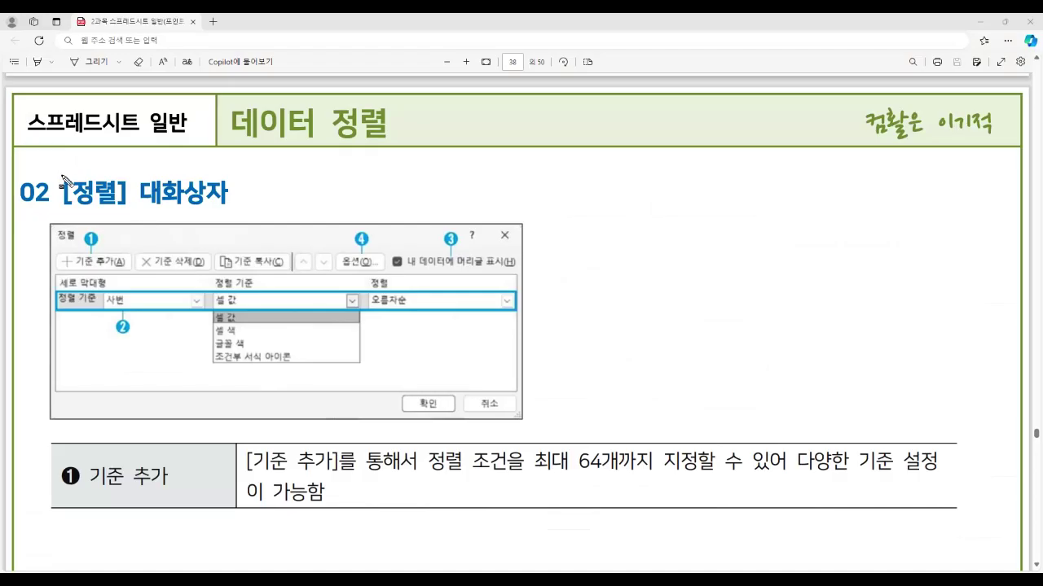
drag(85, 476, 181, 480)
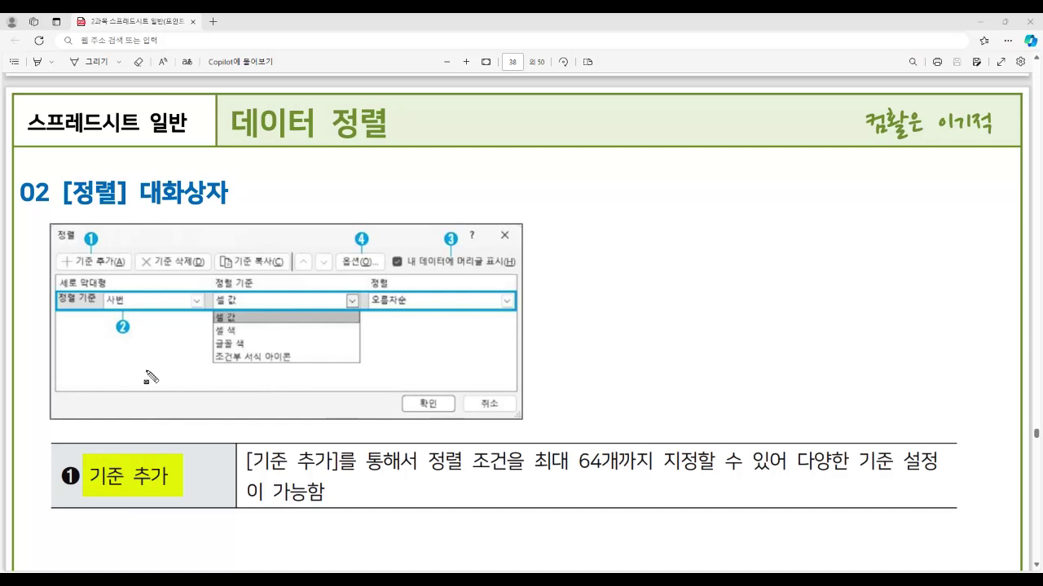
drag(58, 237, 128, 269)
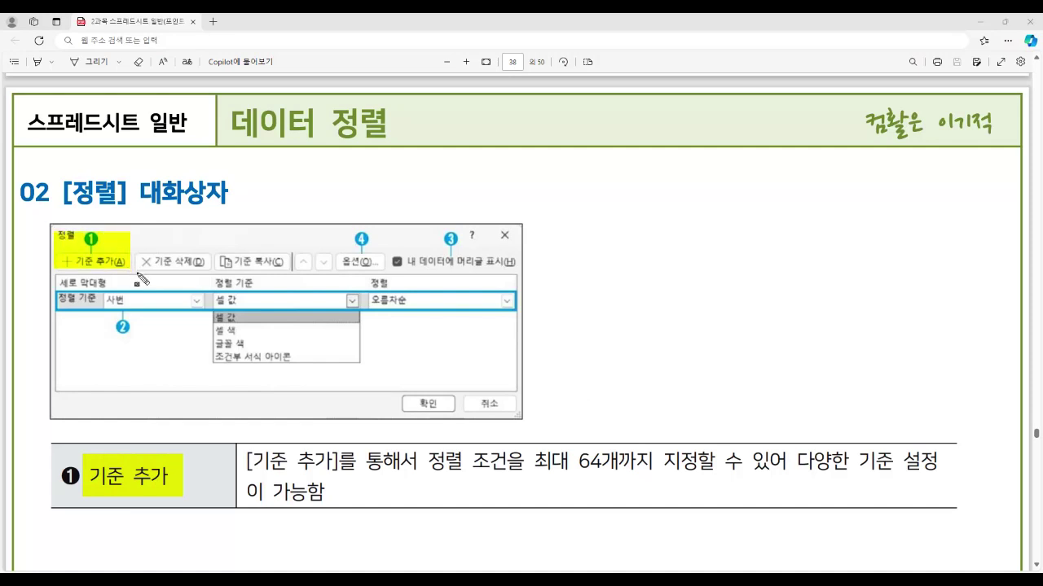
drag(427, 460, 765, 484)
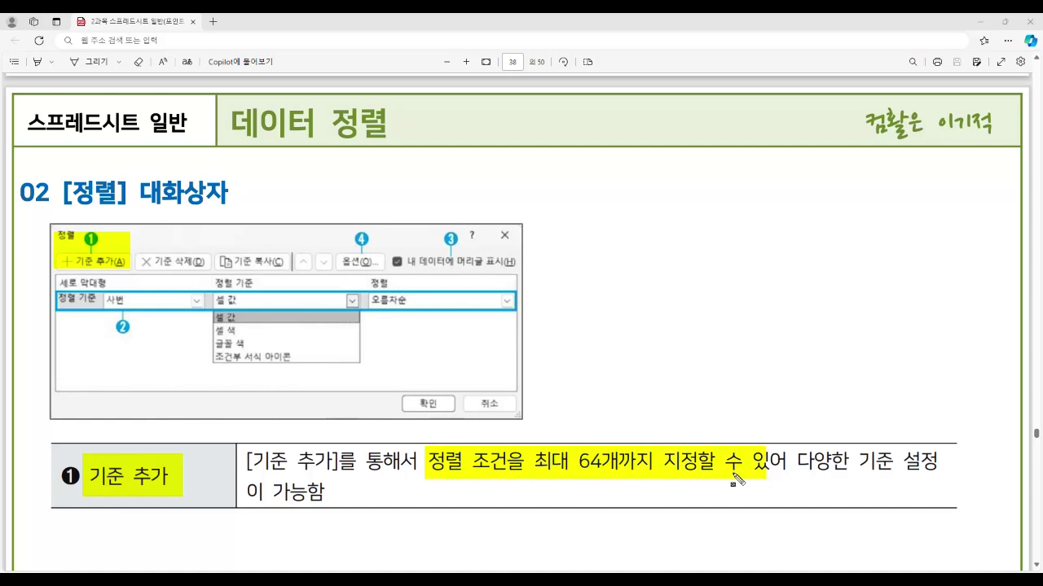
drag(530, 445, 623, 477)
- Mark the 중복된 항목 제거 heading, the 중복 값 제거 dialog title and its column selection instruction in the notes
drag(60, 194, 240, 194)
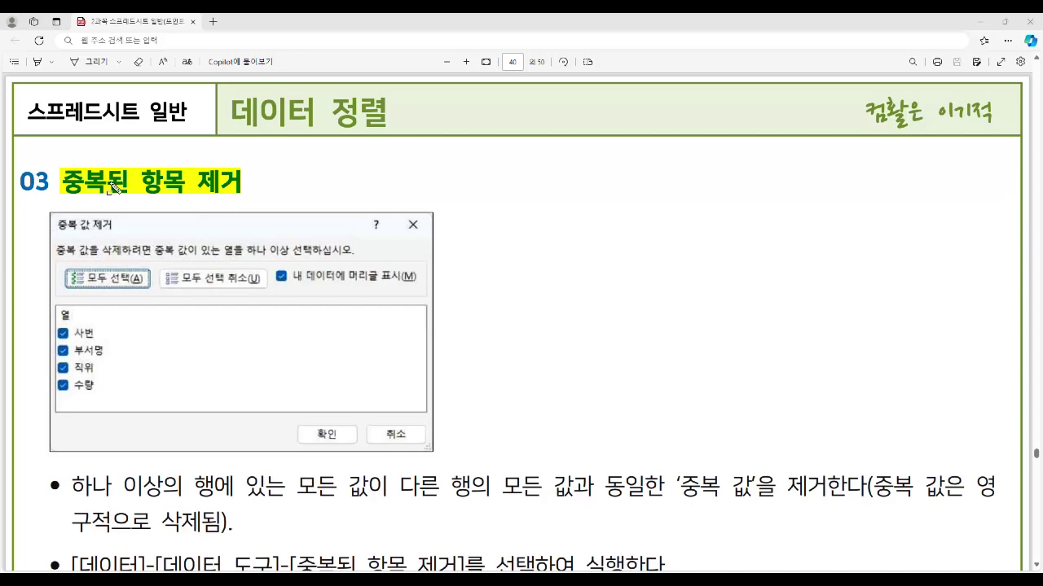
drag(60, 170, 243, 196)
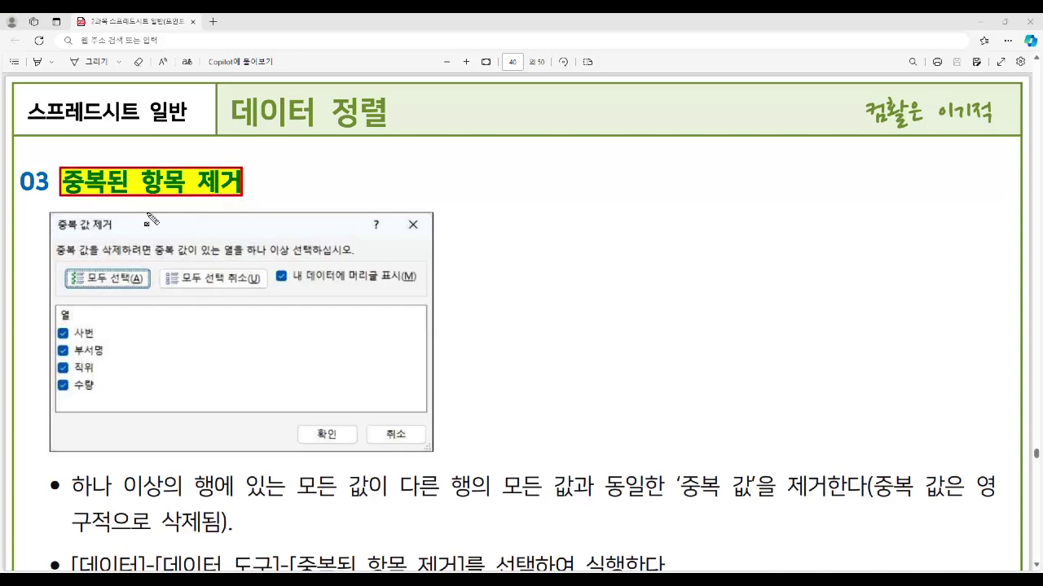
drag(53, 225, 117, 225)
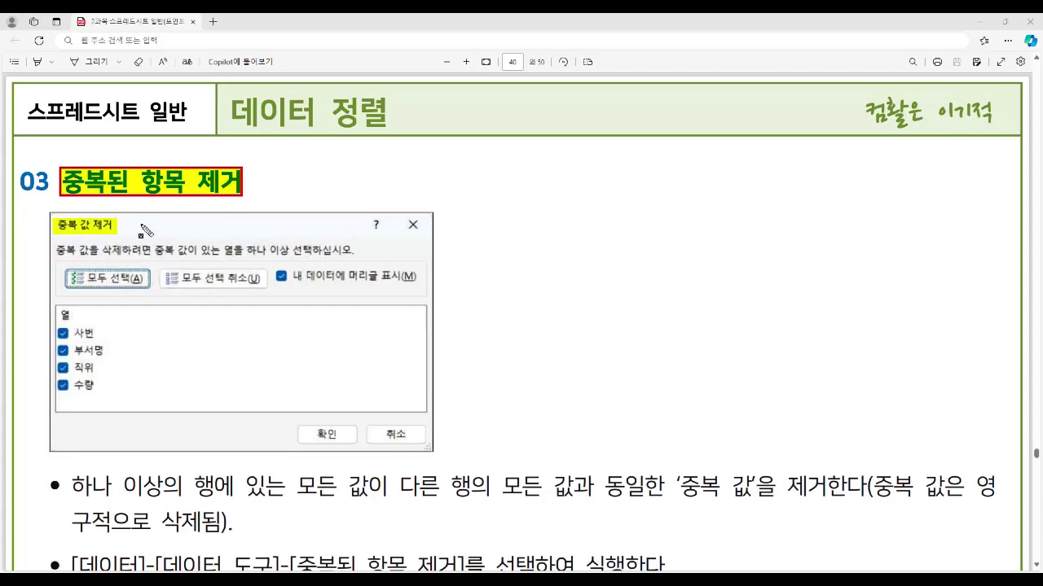
drag(55, 250, 313, 250)
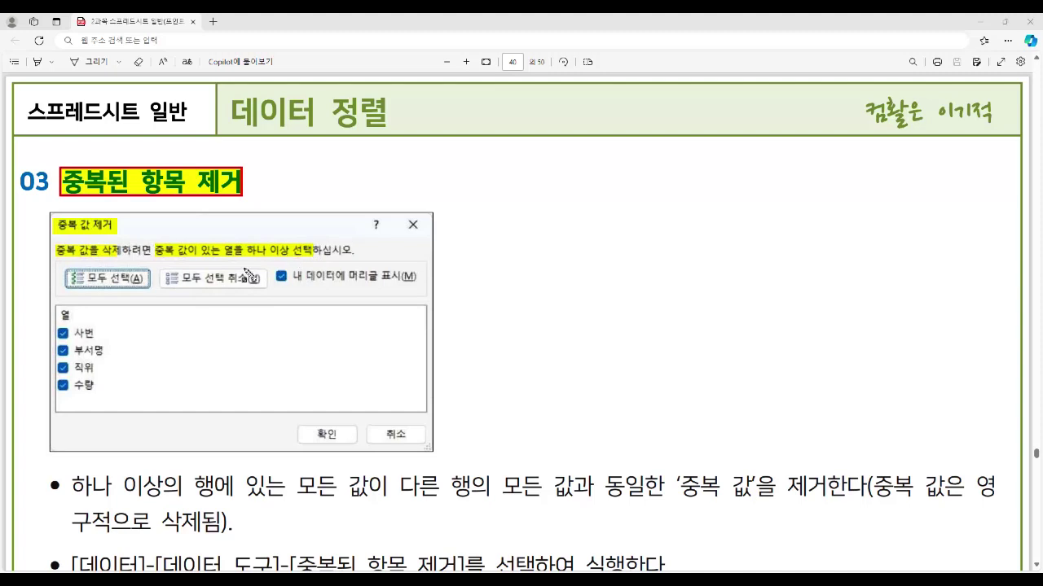
- Mark 모두 선택 with the column list it affects, 모두 선택 취소 and 내 데이터에 머리글 표시 in the pictured dialog
drag(69, 279, 140, 281)
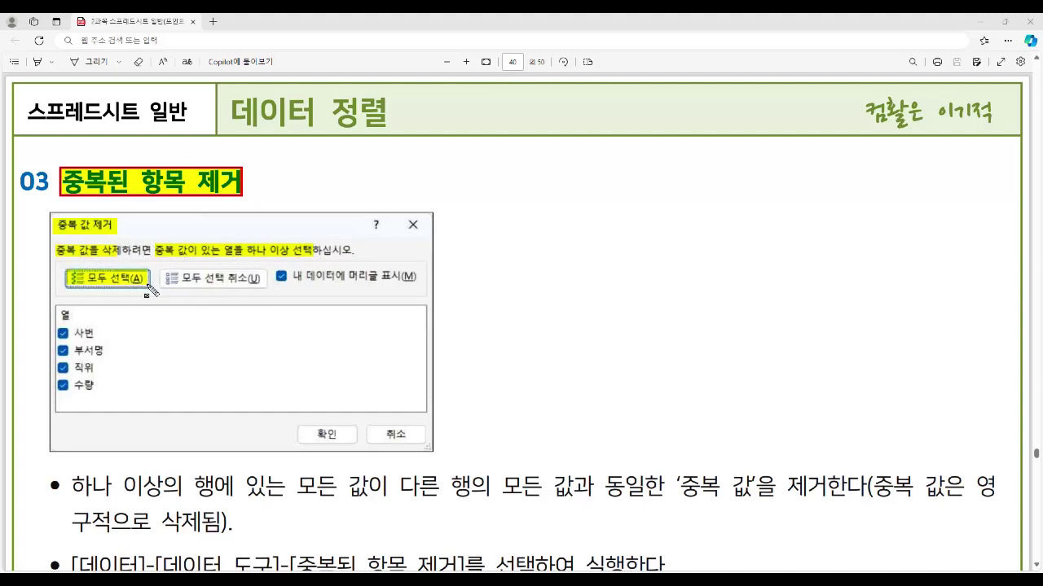
drag(64, 269, 150, 288)
drag(46, 321, 129, 402)
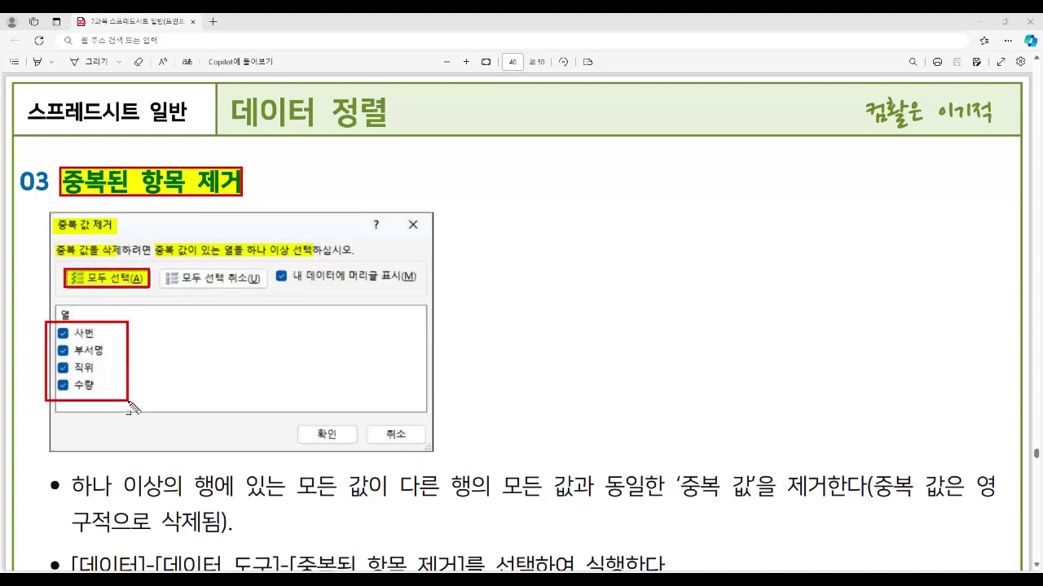
drag(104, 292, 100, 327)
mouse_move(167, 277)
mouse_down()
mouse_move(267, 292)
mouse_move(311, 278)
mouse_move(420, 278)
mouse_up()
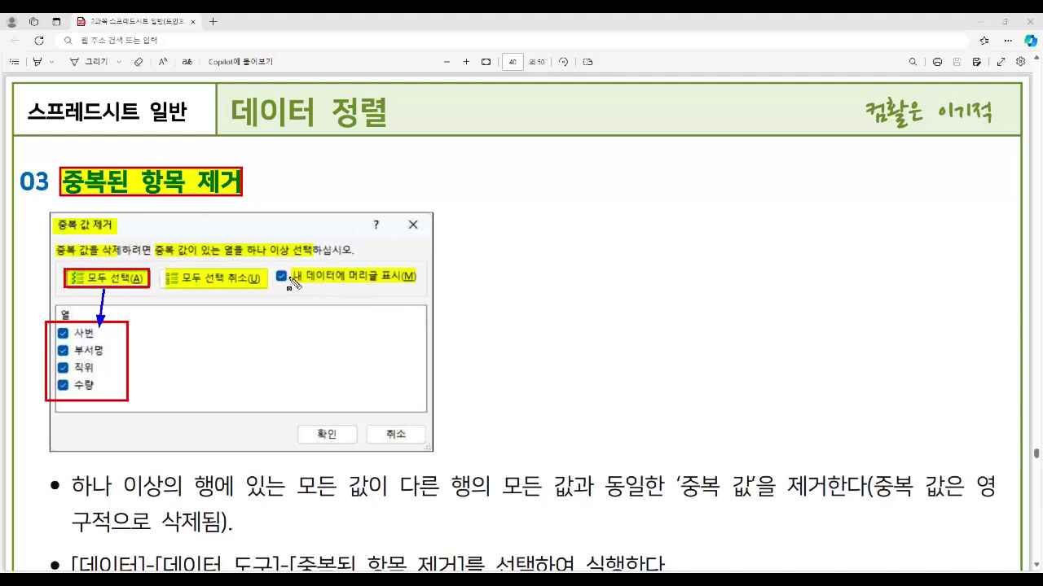
drag(270, 265, 291, 287)
- Mark the rule about removing rows whose values all match another row, including the note on permanent deletion
scroll(309, 306, down, 3)
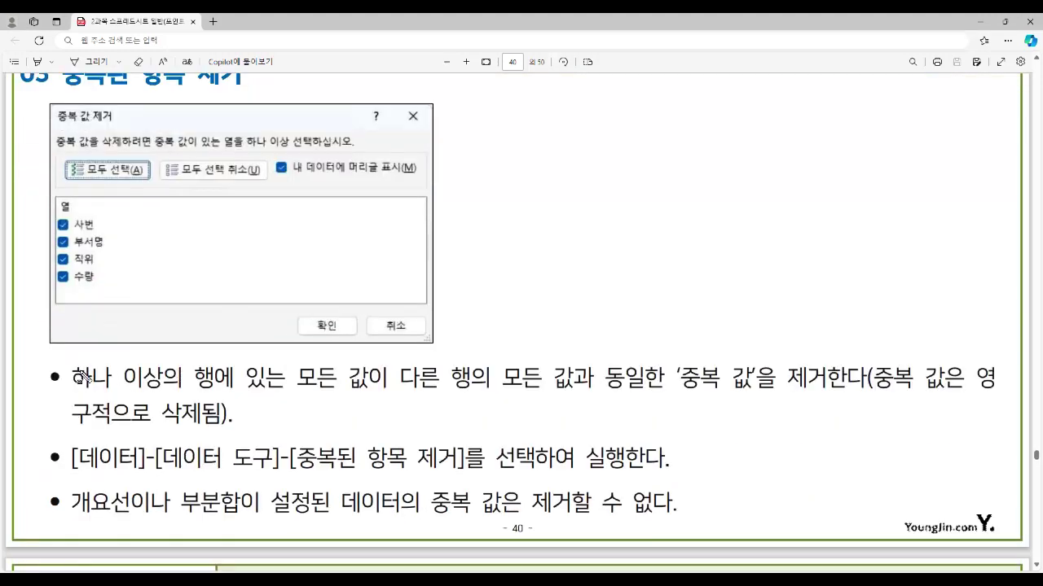
mouse_move(73, 378)
mouse_down()
mouse_move(193, 402)
mouse_move(658, 398)
mouse_up()
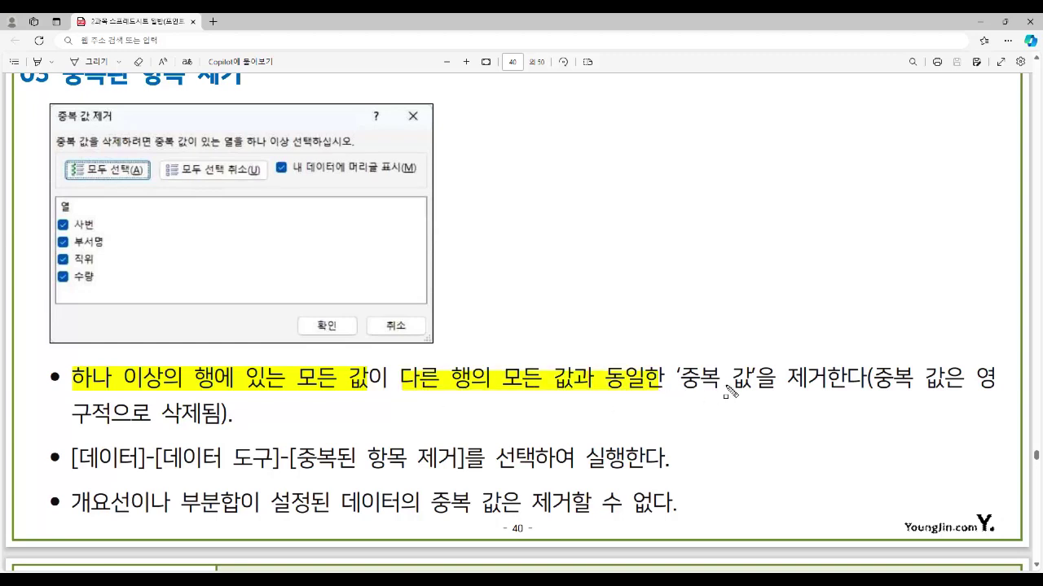
mouse_move(670, 362)
mouse_down()
mouse_move(714, 391)
mouse_move(831, 396)
mouse_up()
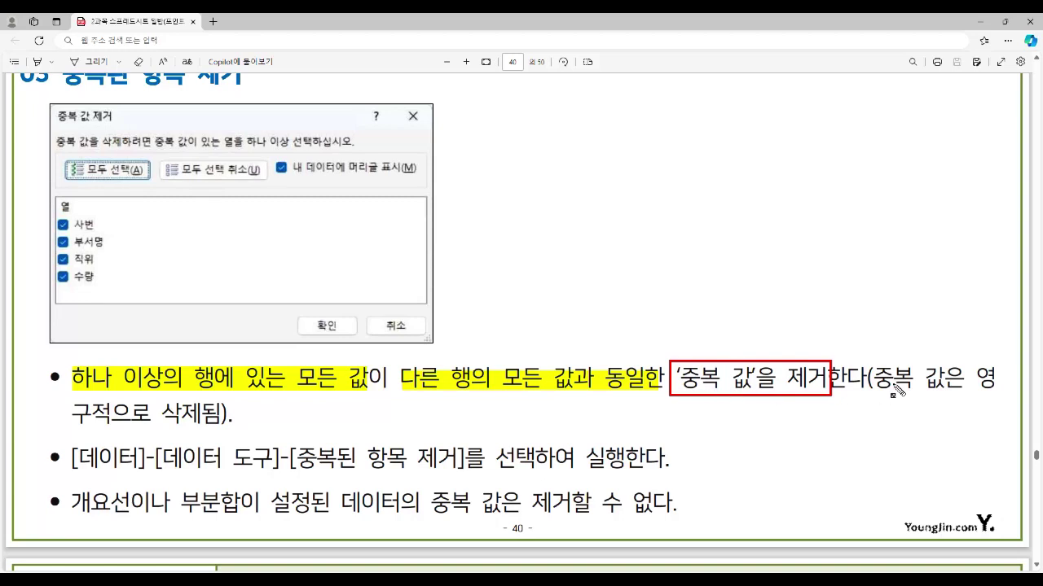
drag(877, 371, 986, 388)
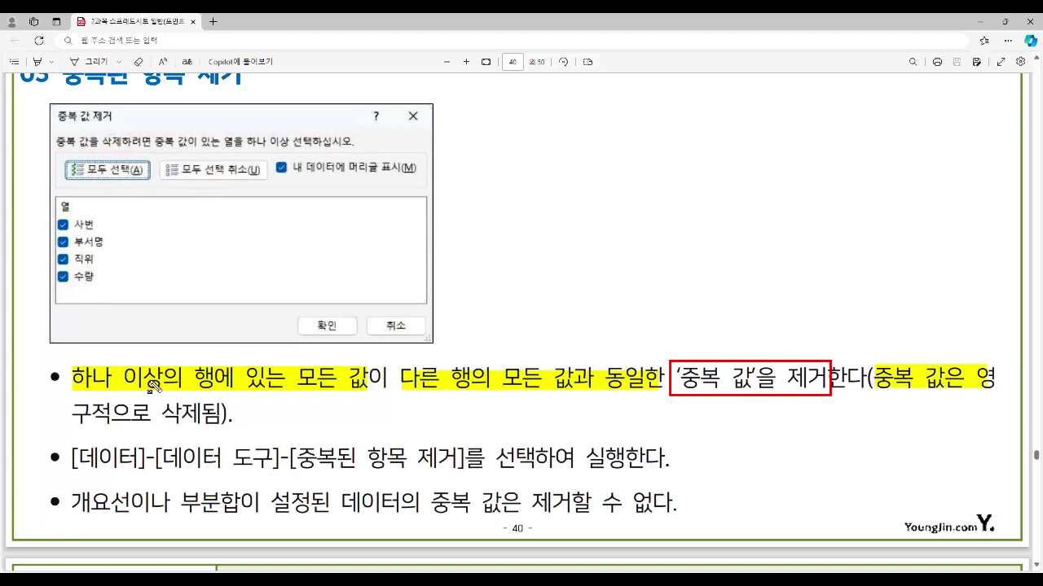
mouse_move(79, 411)
mouse_down()
mouse_move(149, 430)
mouse_move(219, 426)
mouse_up()
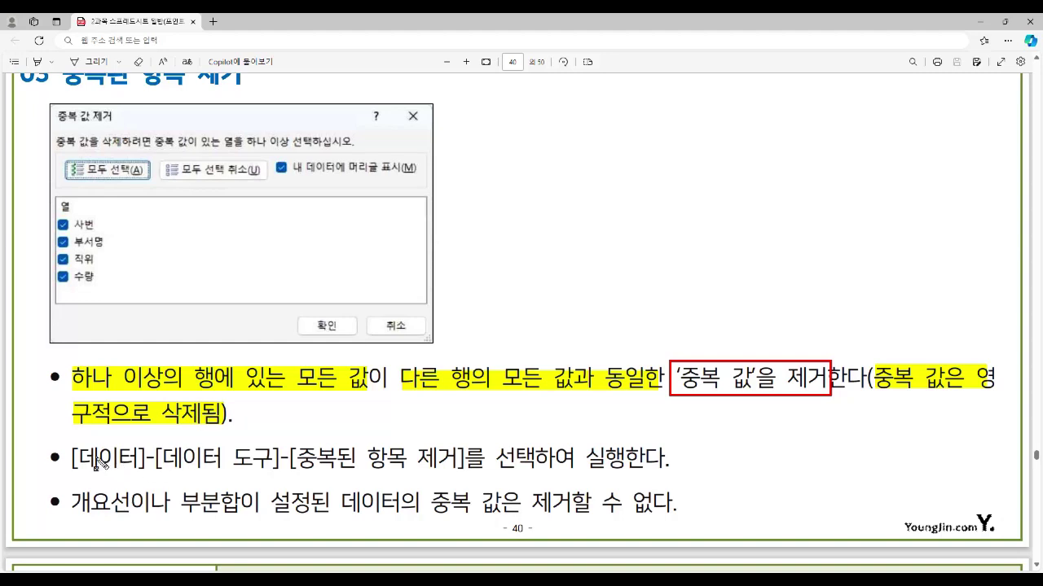
- Mark the 중복된 항목 제거 command path and the 개요선 and 부분합 restriction in the notes, and clear the marks
drag(75, 458, 469, 468)
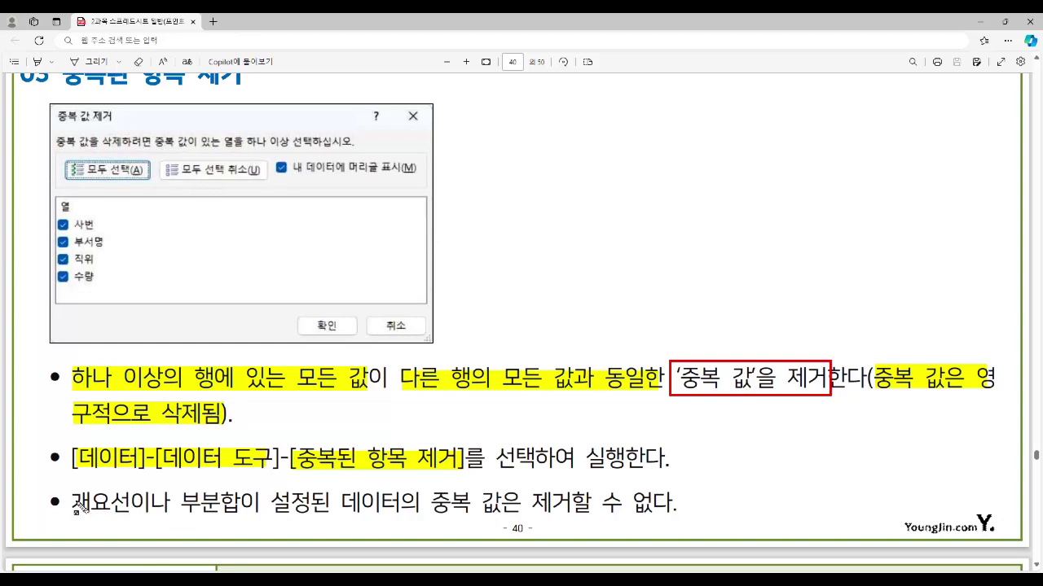
drag(69, 500, 128, 519)
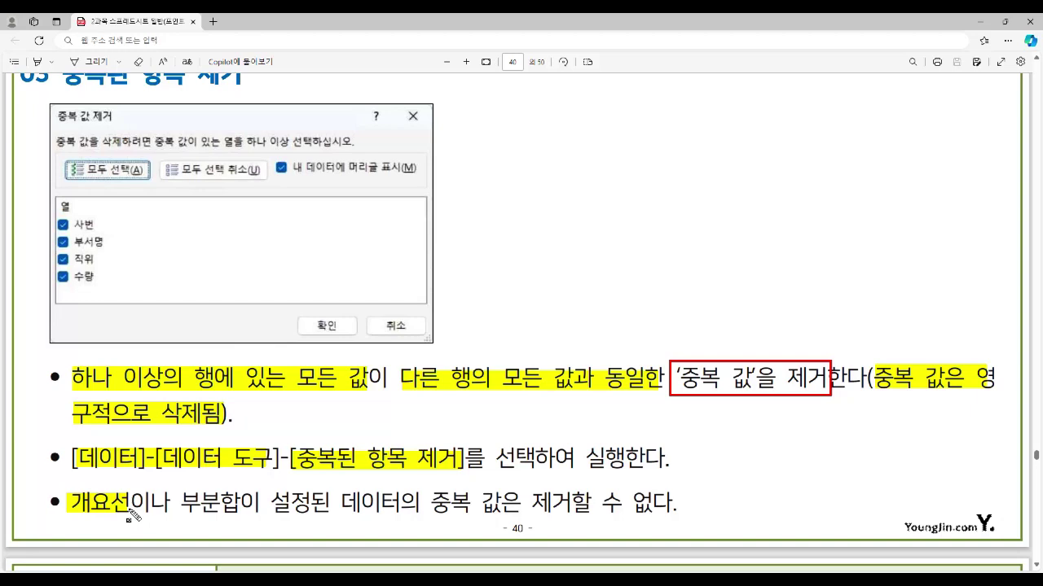
drag(181, 503, 236, 517)
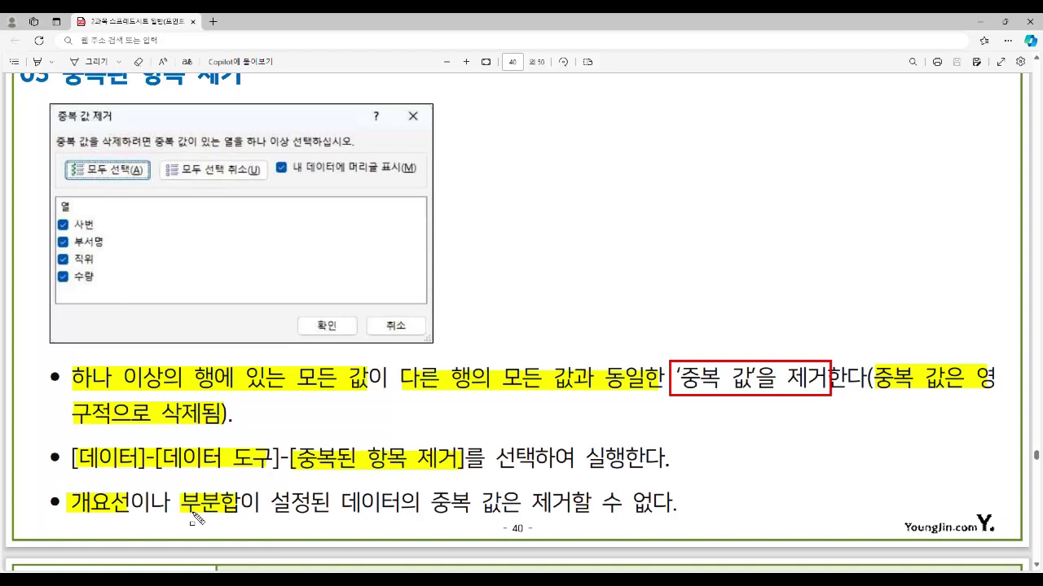
drag(181, 516, 239, 516)
drag(68, 489, 130, 517)
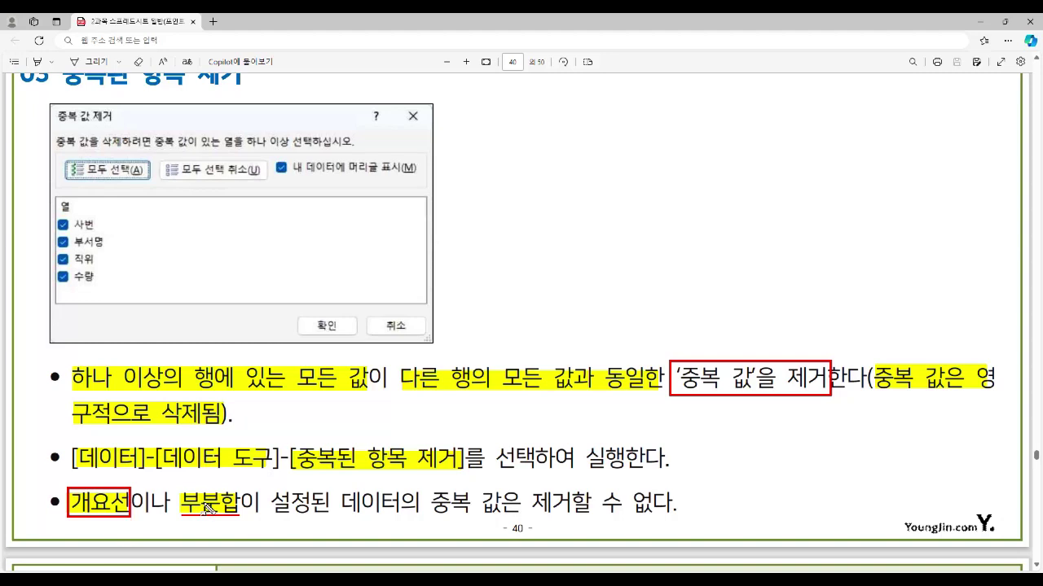
drag(178, 489, 239, 518)
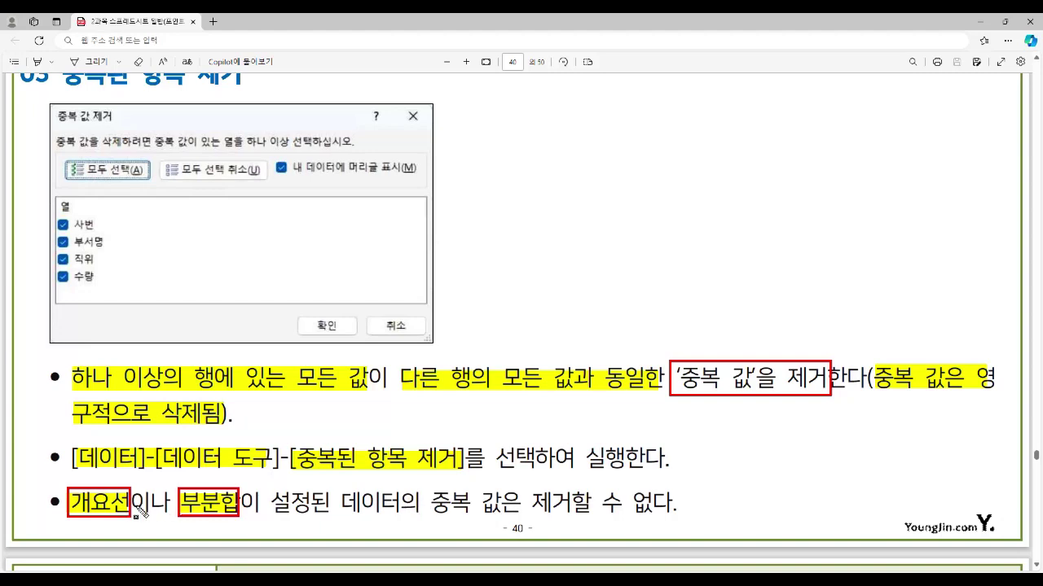
drag(341, 498, 682, 505)
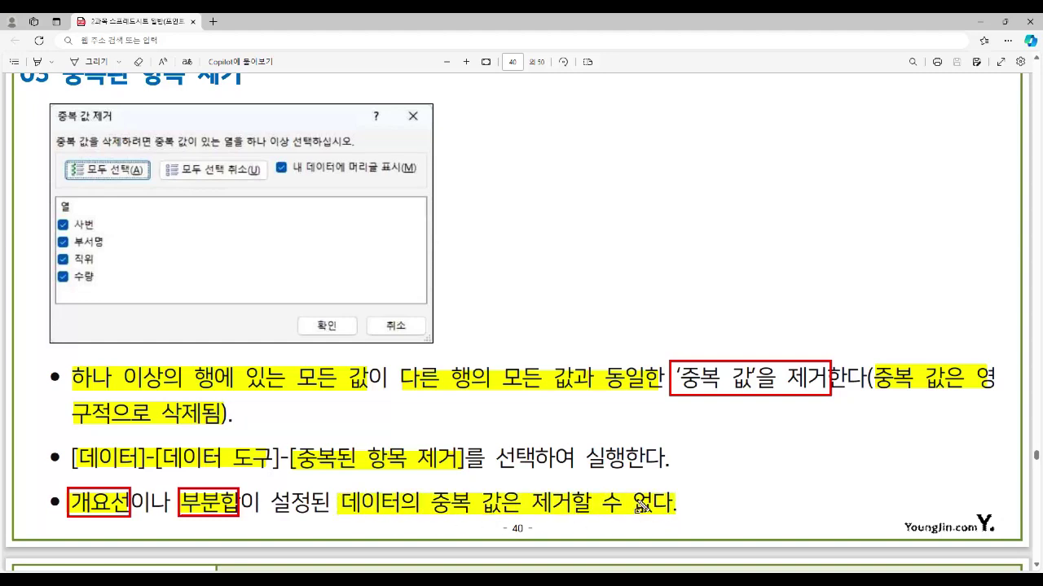
drag(623, 487, 682, 518)
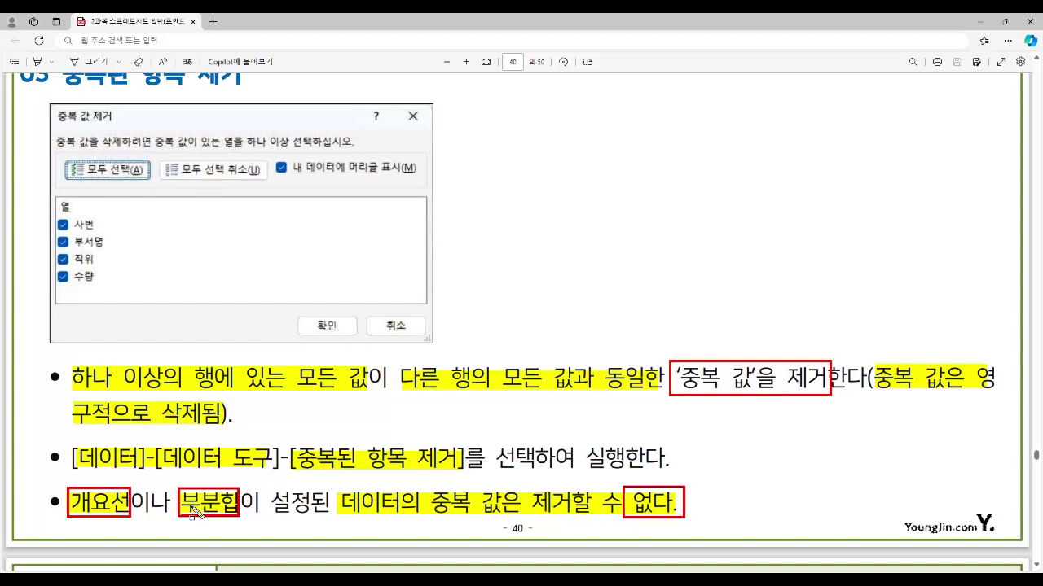
key(Escape)
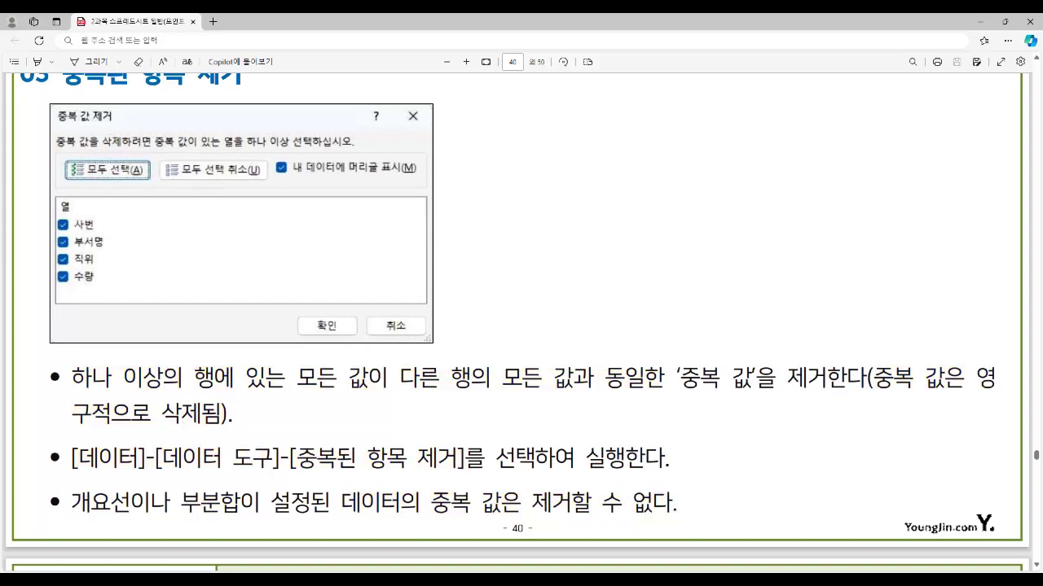
- Switch to Excel and compare rows 2 and 3 of the score table across 성명, 부서명, 컴일반 and 엑셀
key(alt+Tab)
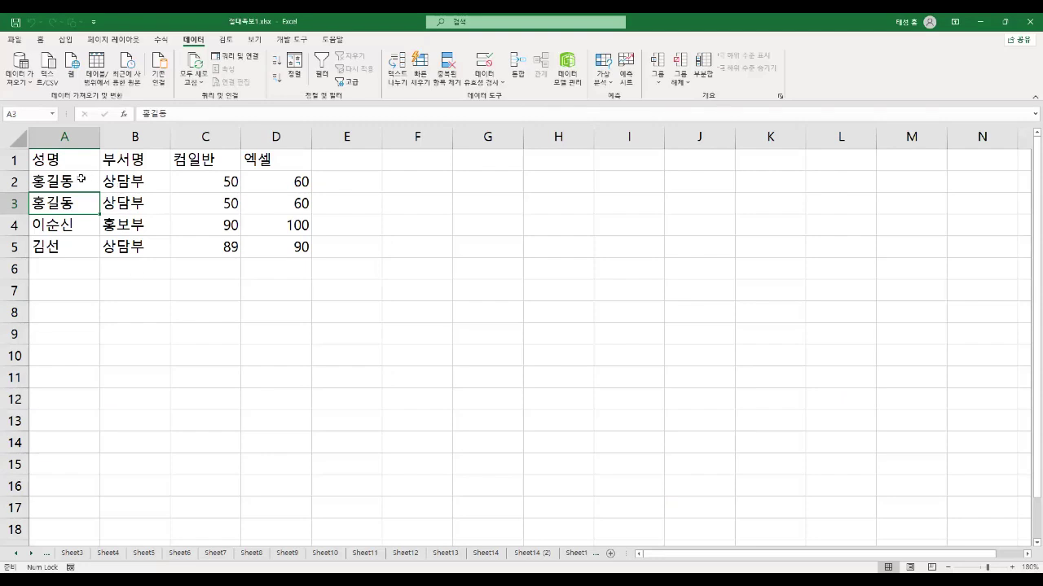
click(81, 179)
click(137, 182)
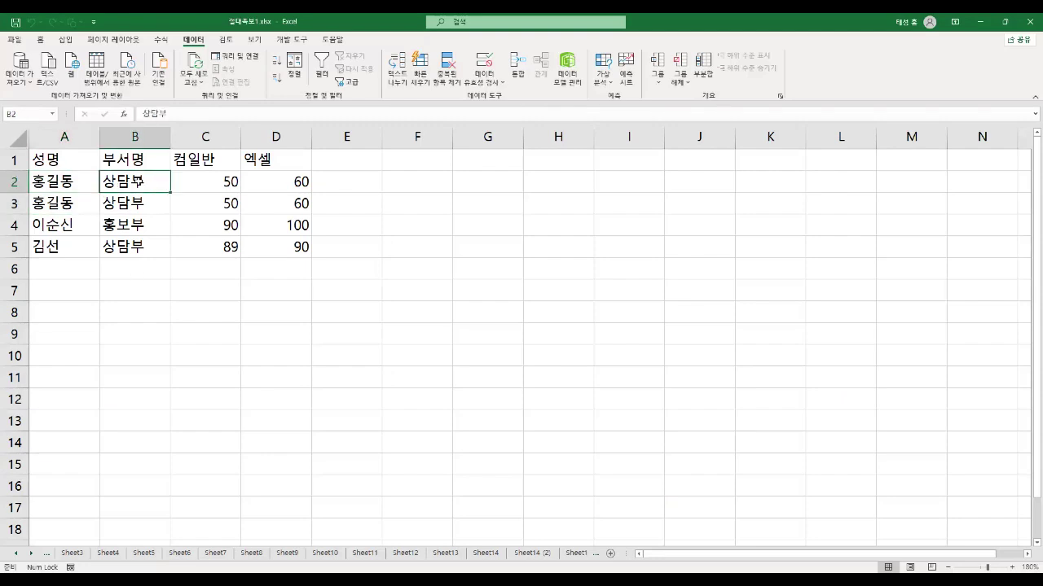
click(204, 183)
click(275, 183)
drag(57, 190, 269, 198)
click(70, 204)
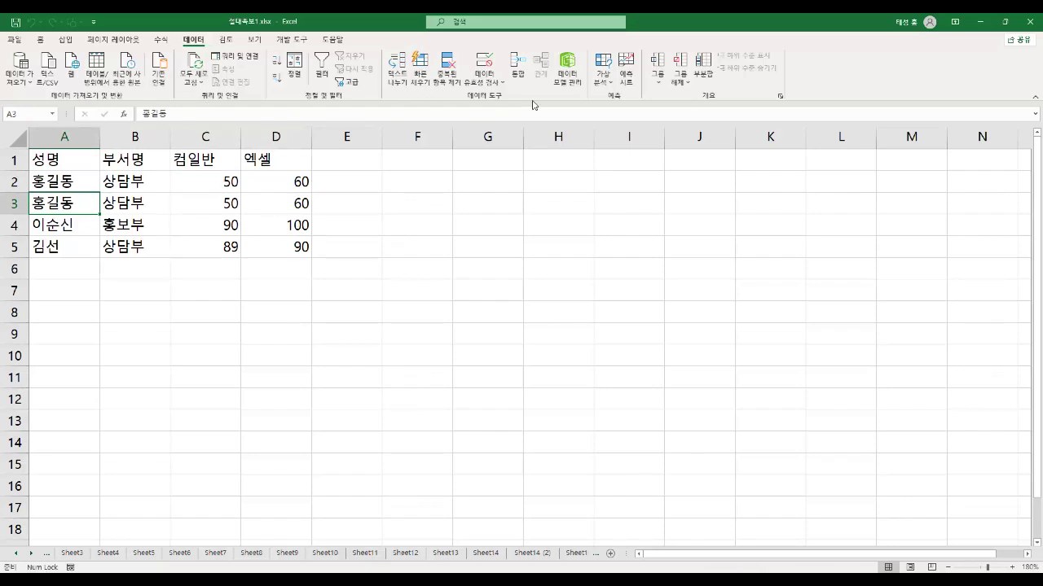
- Remove duplicate rows from the score table, with all four columns selected and 내 데이터에 머리글 표시 enabled
click(447, 65)
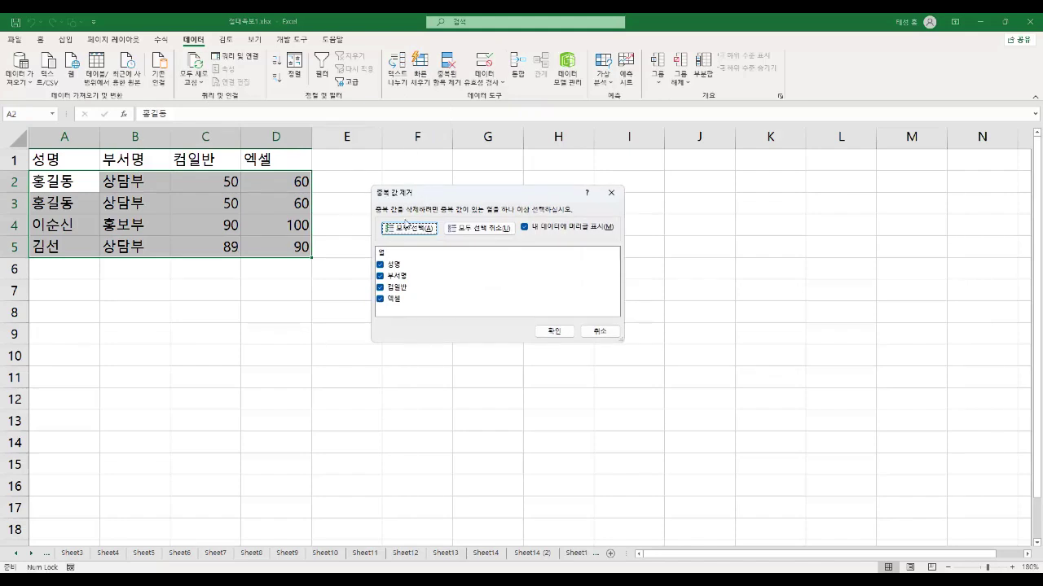
click(476, 229)
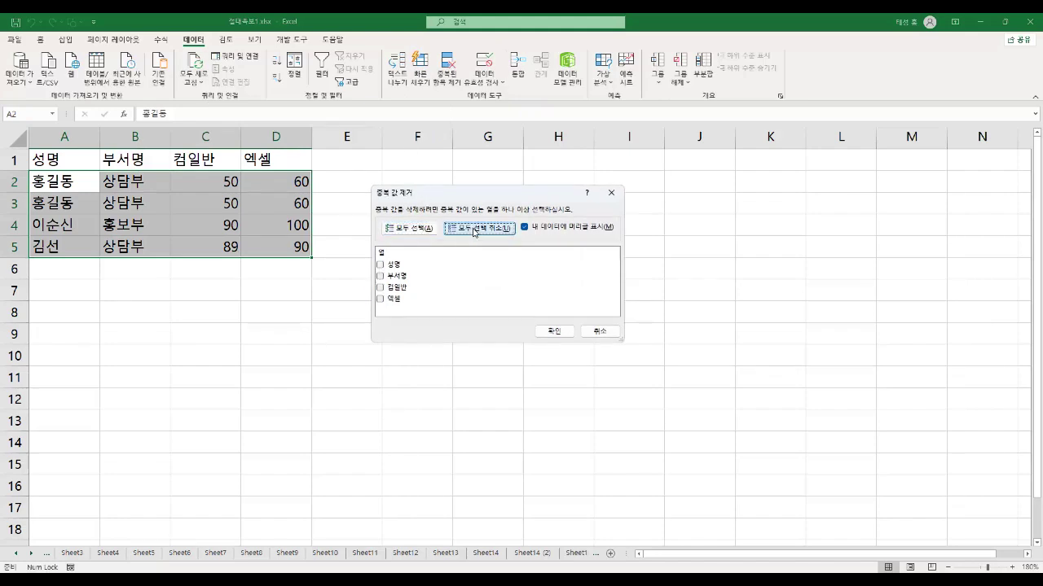
click(424, 230)
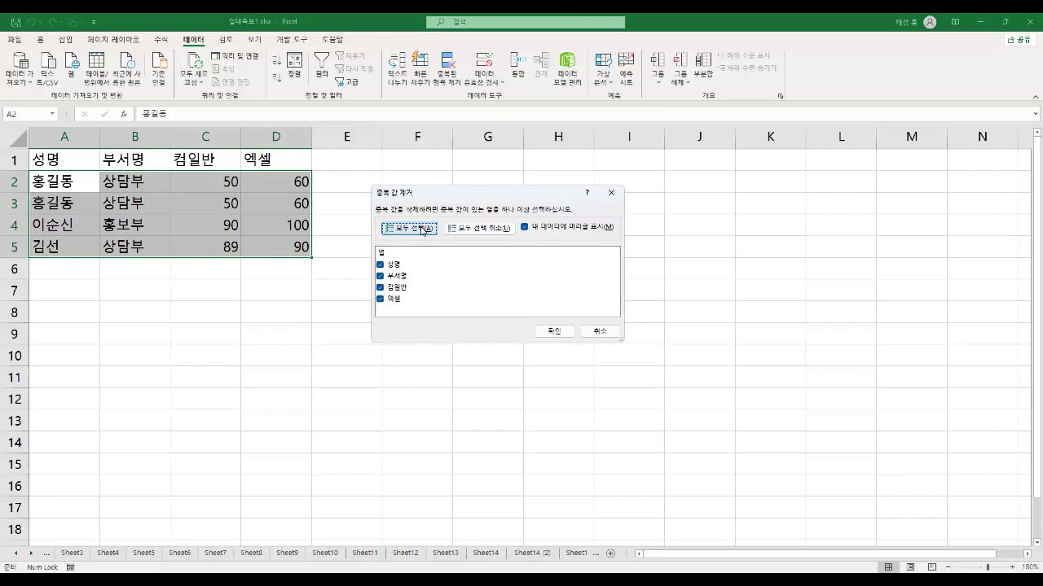
click(580, 229)
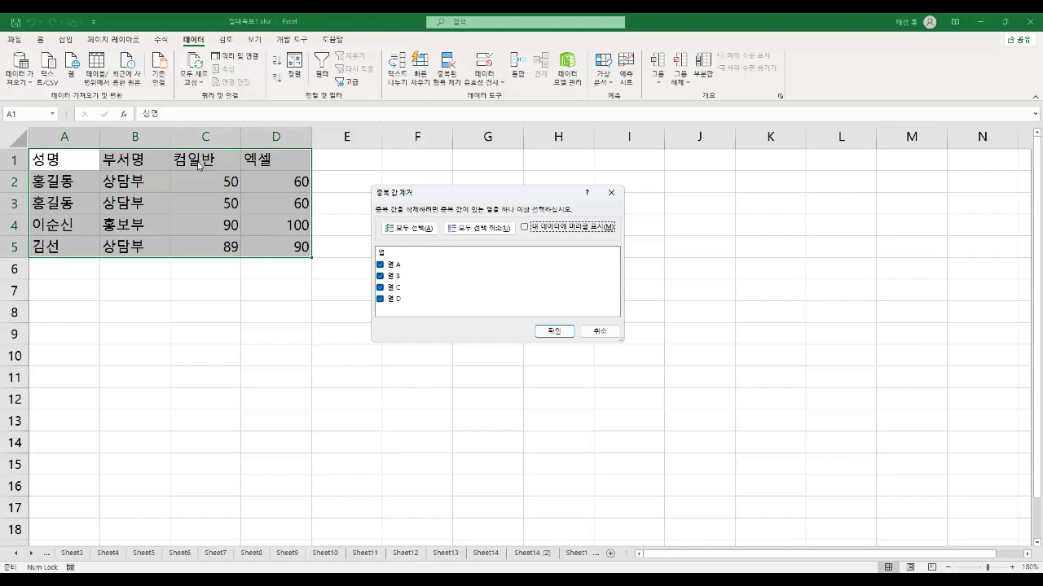
click(525, 228)
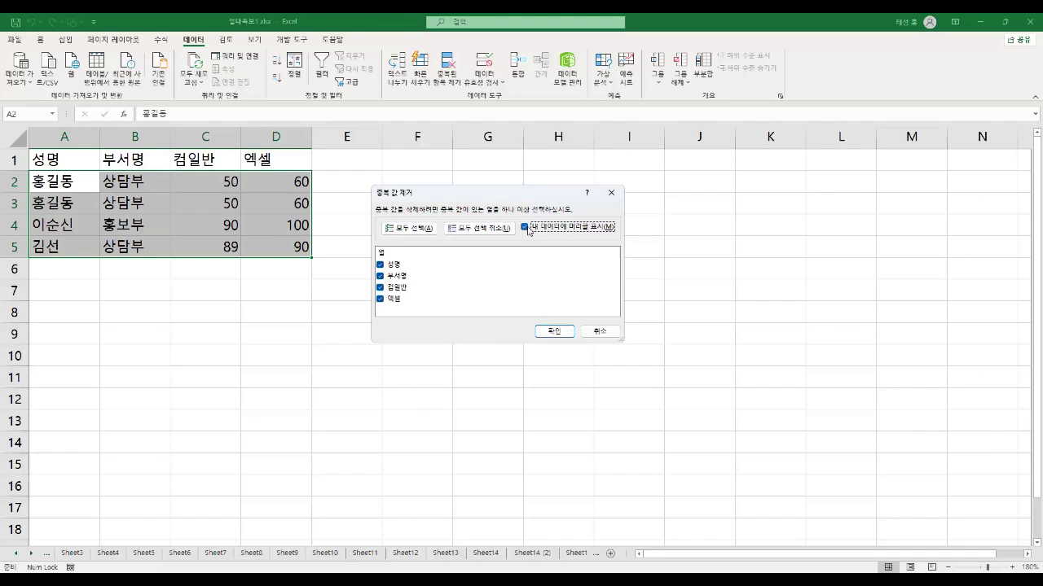
click(554, 331)
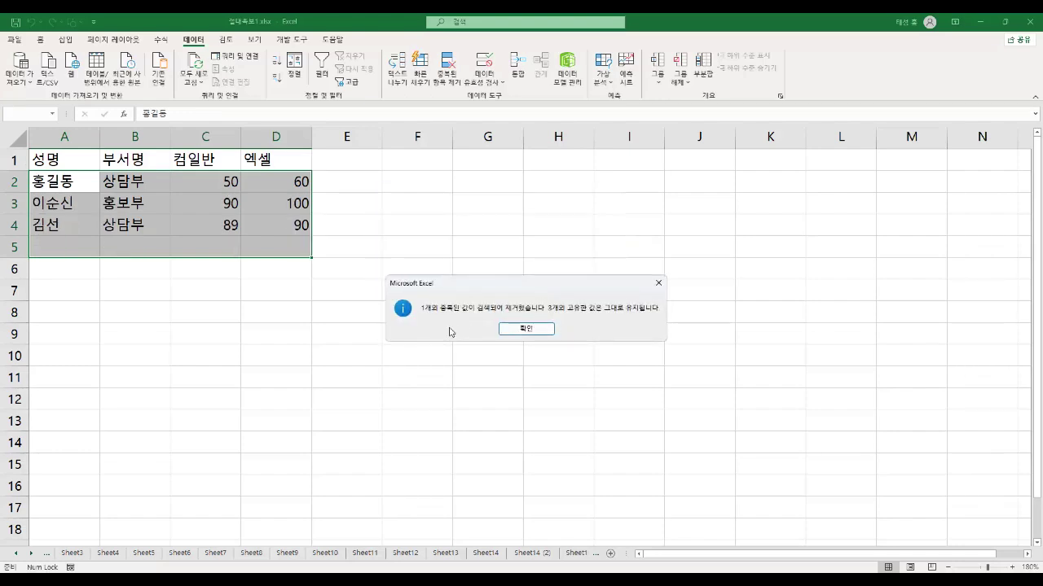
- Mark the removal message with a box and an arrow to the table, dismiss it, and undo the duplicate removal
mouse_move(413, 298)
mouse_down()
mouse_move(430, 317)
mouse_move(529, 319)
mouse_up()
drag(538, 321, 668, 323)
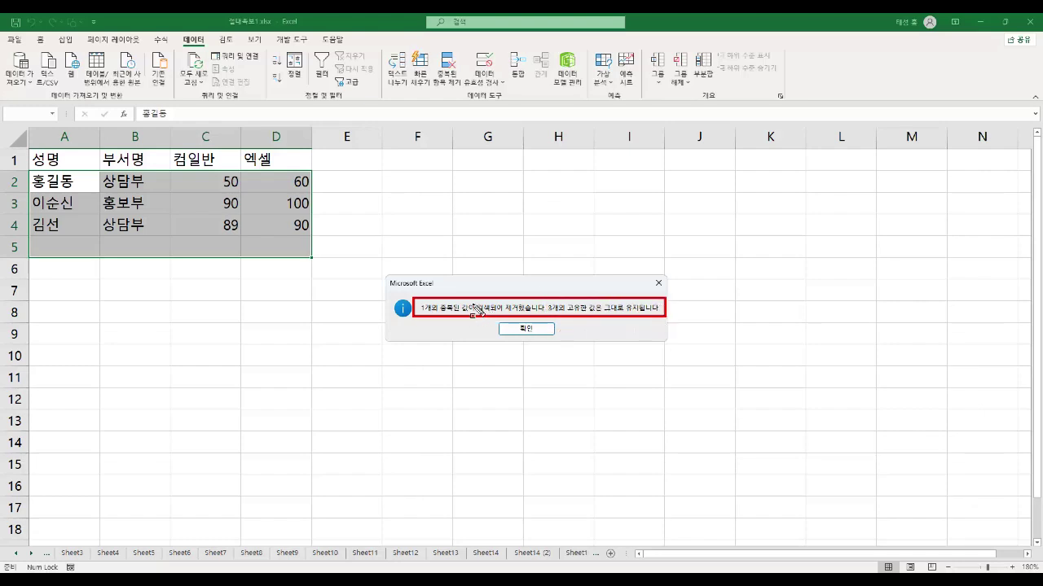
drag(471, 295, 323, 230)
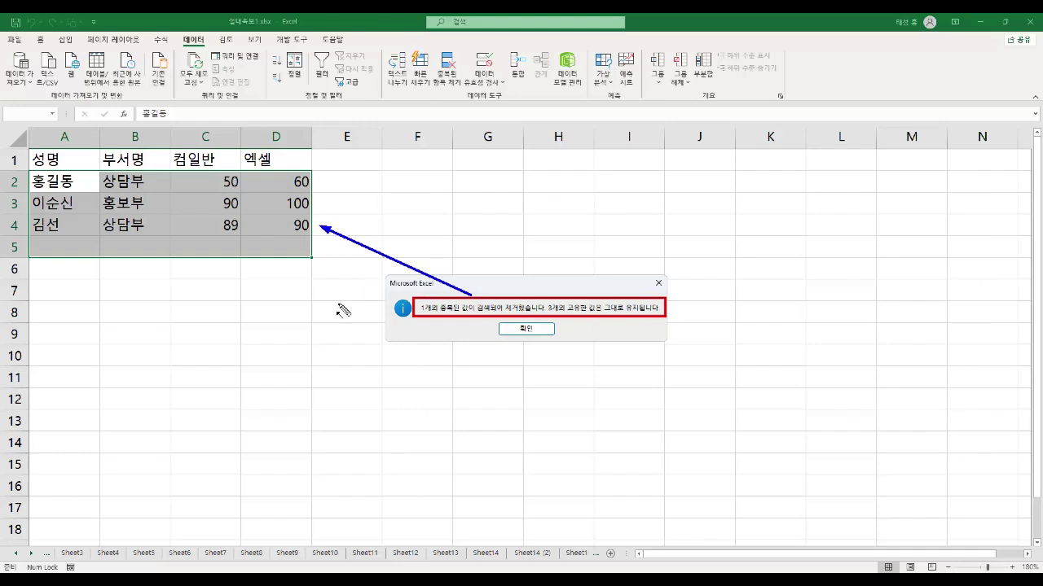
key(Escape)
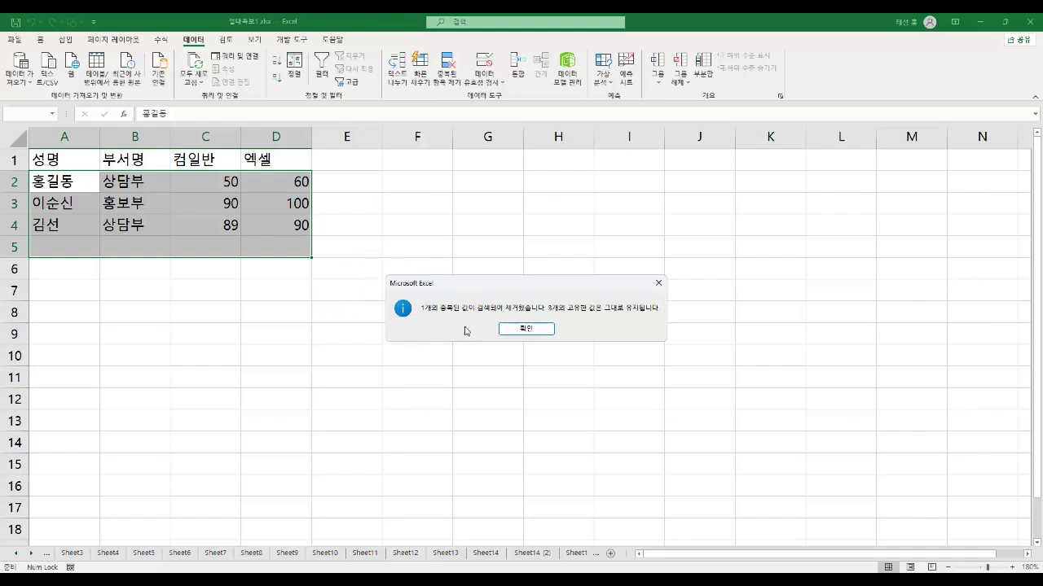
click(526, 329)
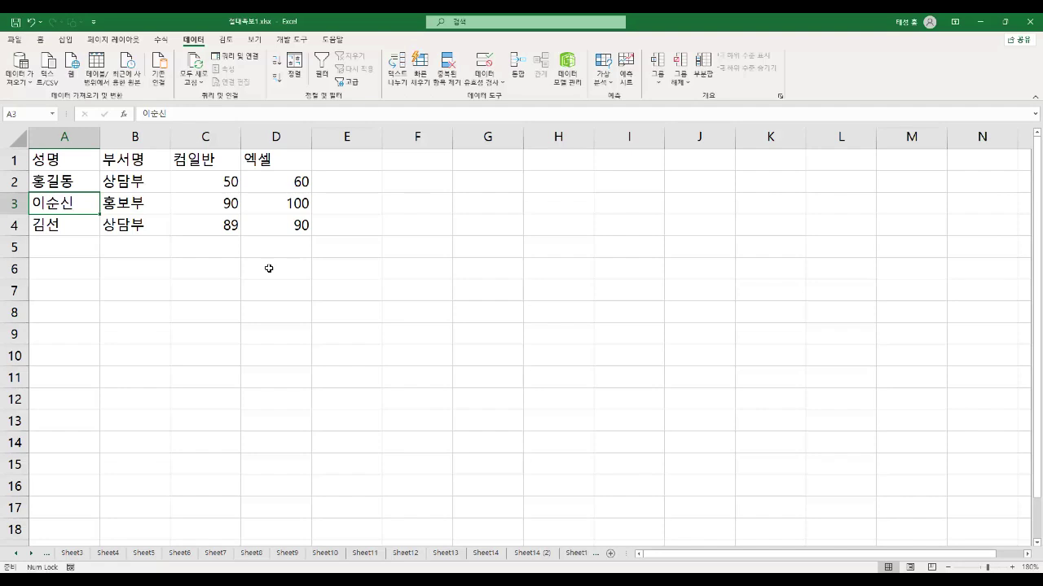
key(ctrl+z)
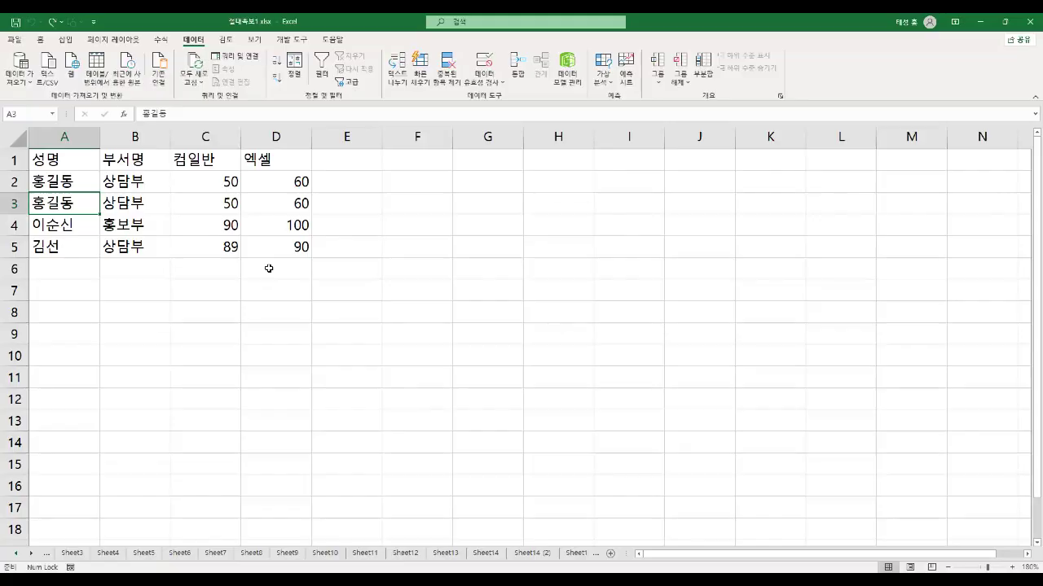
- Switch to the notes and mark the 데이터 유효성 검사 heading and its purpose of controlling data format and entered values
key(alt+Tab)
drag(57, 170, 262, 190)
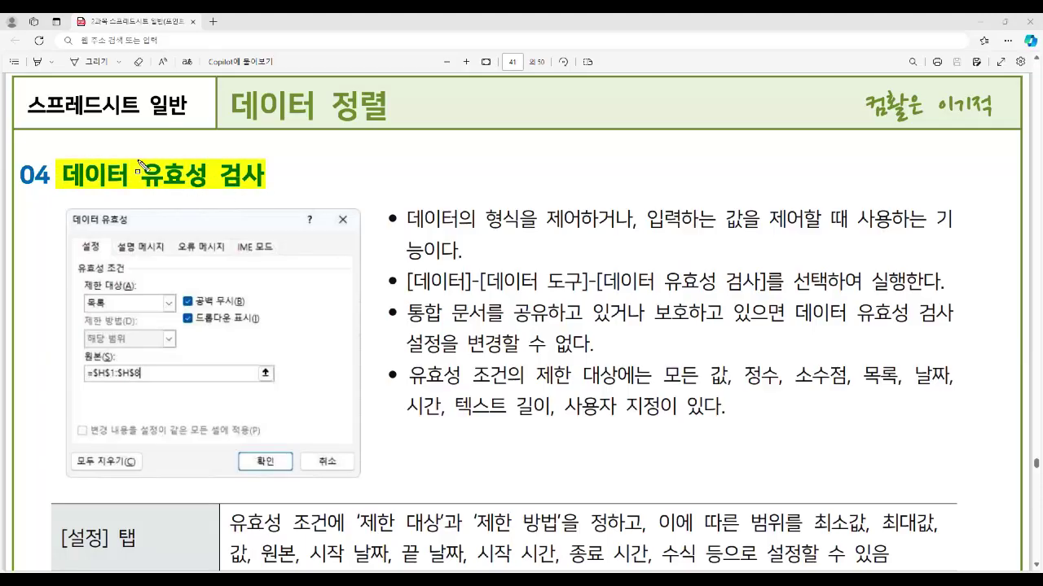
mouse_move(136, 161)
mouse_down()
mouse_move(166, 188)
mouse_move(210, 196)
mouse_up()
drag(409, 217, 580, 228)
drag(652, 218, 801, 230)
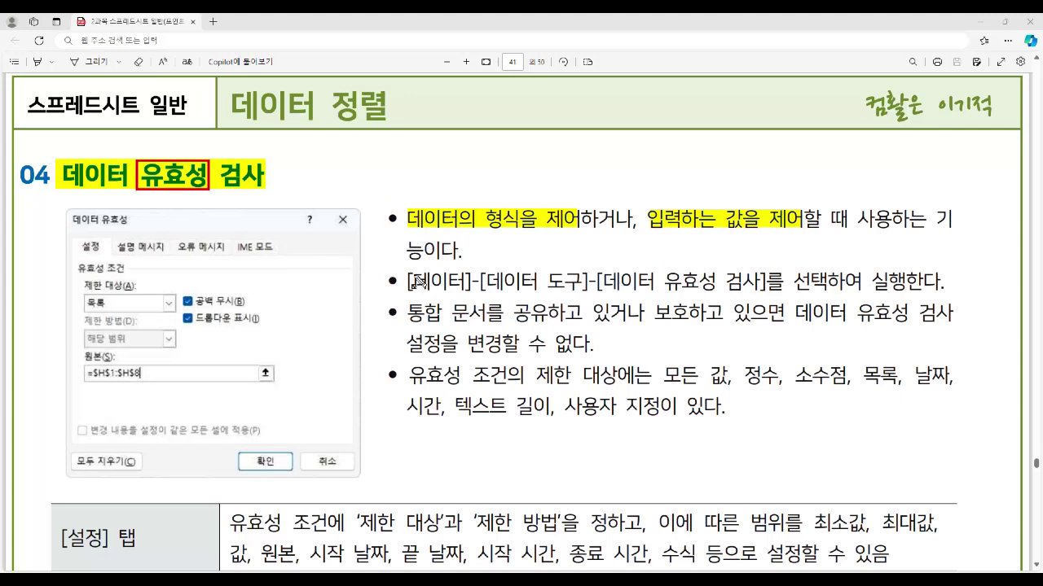
- Mark the 데이터 유효성 검사 command path and the restriction on shared or protected workbooks in the notes
drag(417, 284, 759, 296)
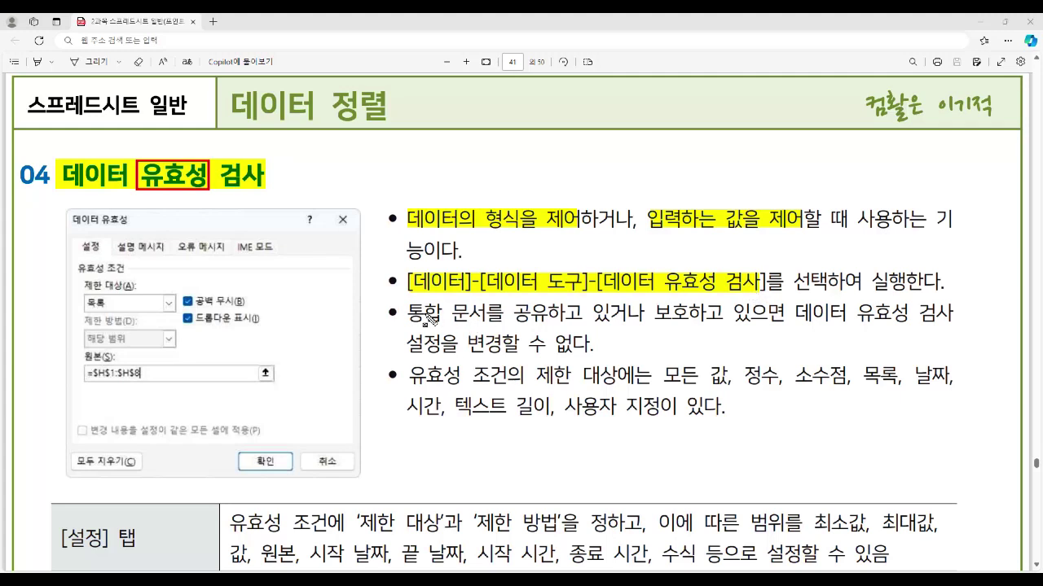
drag(415, 312, 554, 324)
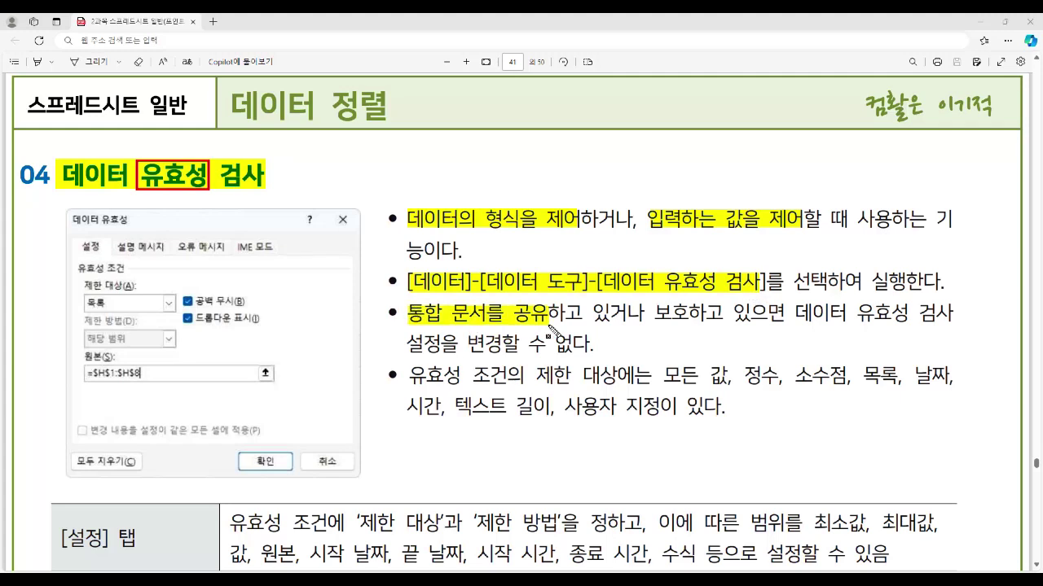
drag(649, 316, 694, 328)
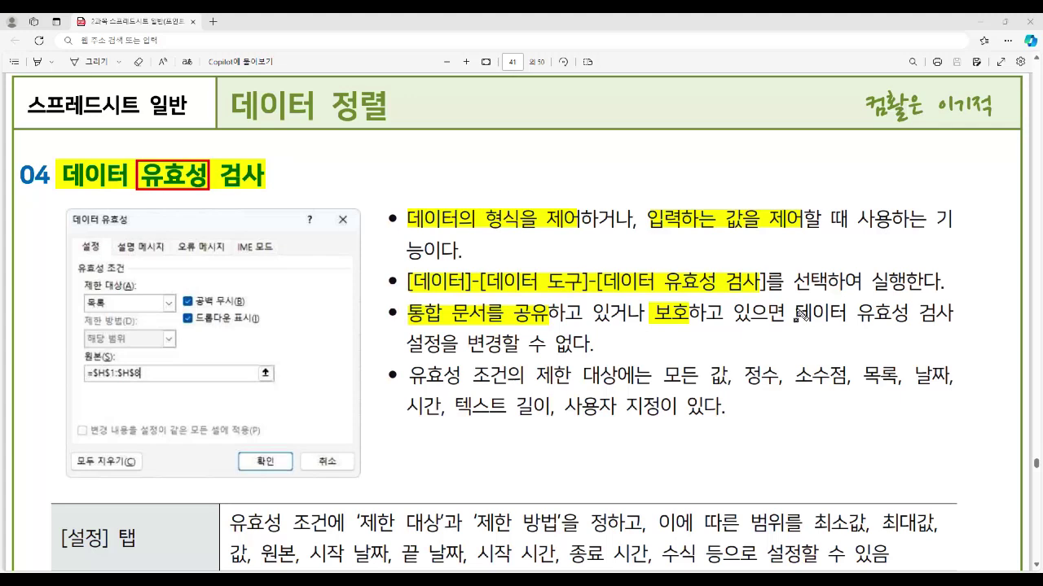
mouse_move(552, 331)
mouse_down()
mouse_move(553, 355)
mouse_move(595, 333)
mouse_move(601, 360)
mouse_up()
- Mark the 제한 대상 types from 모든 값 through 사용자 지정 in the notes, and clear all the marks
drag(670, 386, 945, 386)
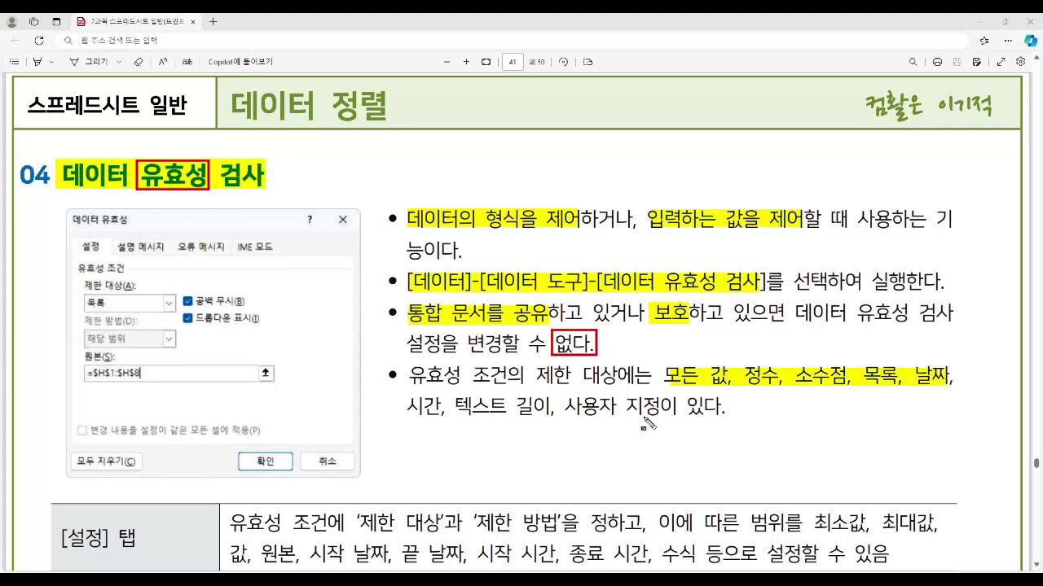
drag(401, 408, 658, 408)
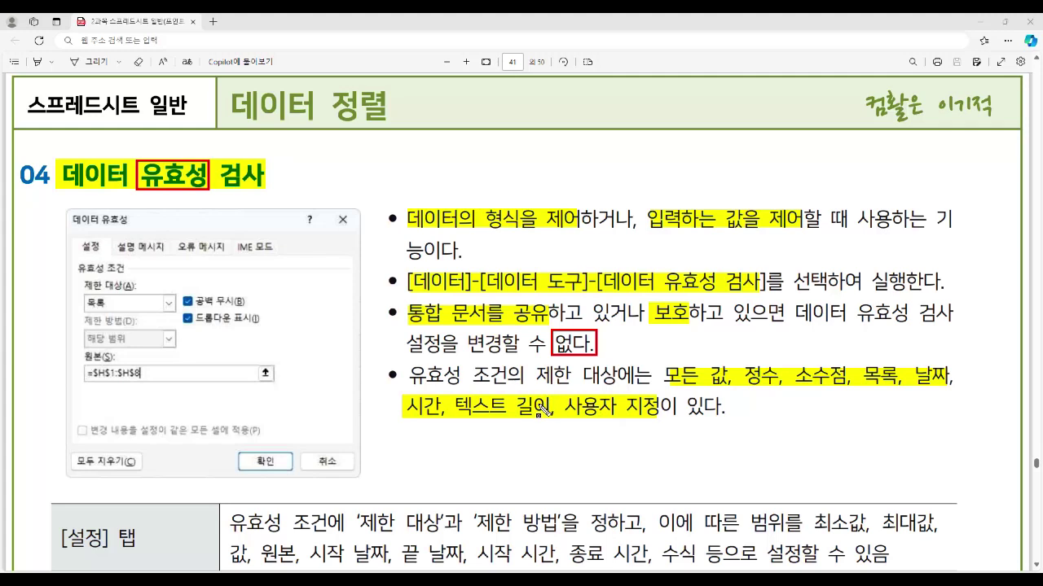
key(Escape)
scroll(496, 399, down, 1)
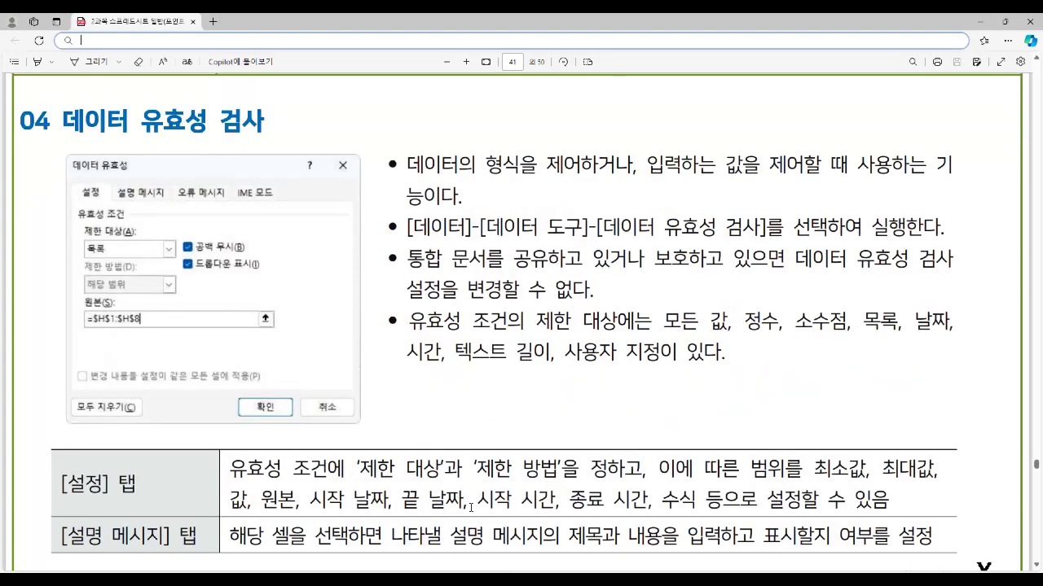
- Switch to Excel and examine the 성명, 반 and 수행평가(60점 만점) headers and the first score on Sheet15 (2)
key(alt+Tab)
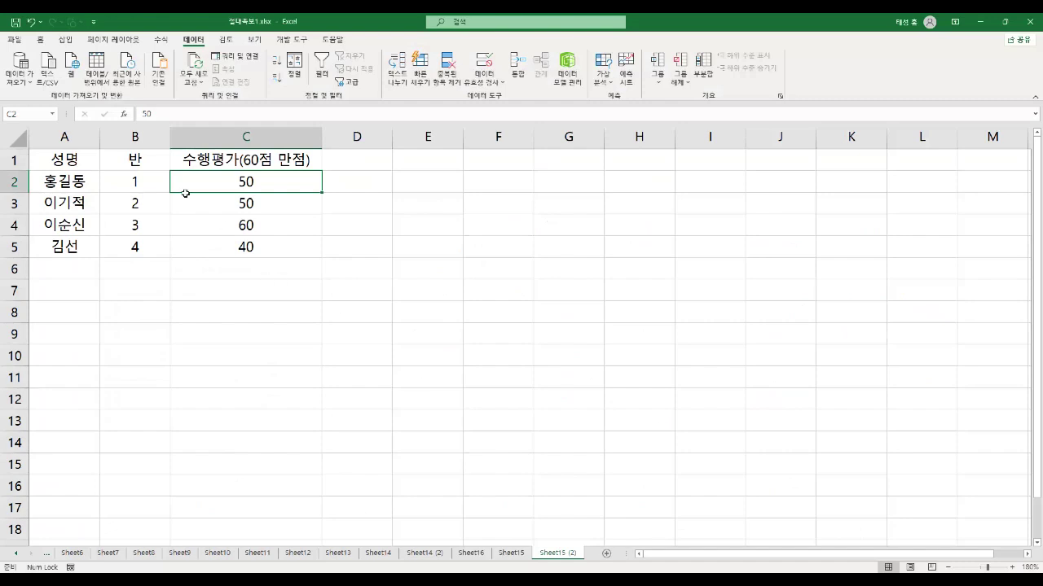
click(78, 160)
click(139, 163)
click(223, 163)
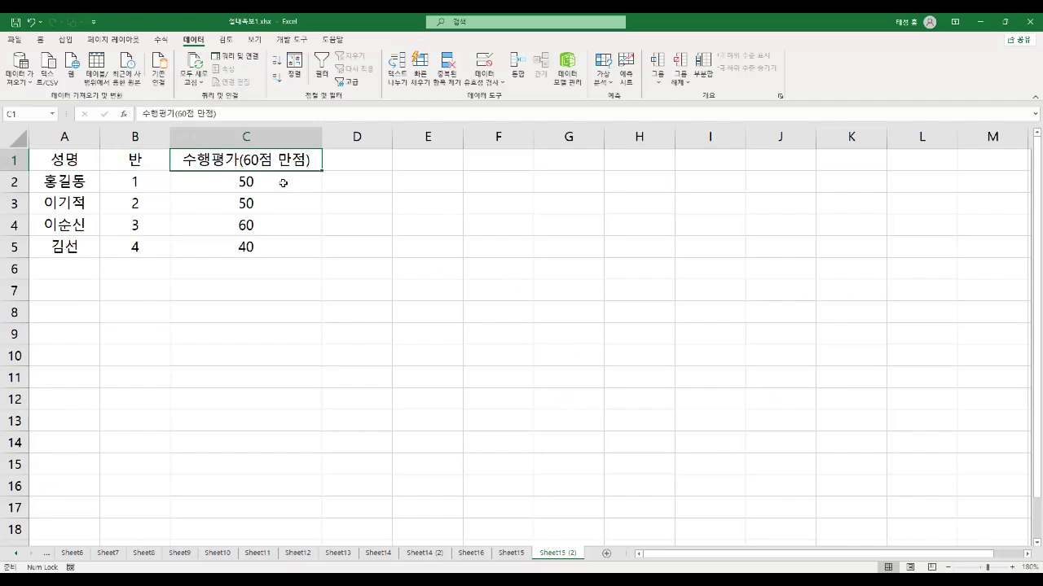
click(284, 183)
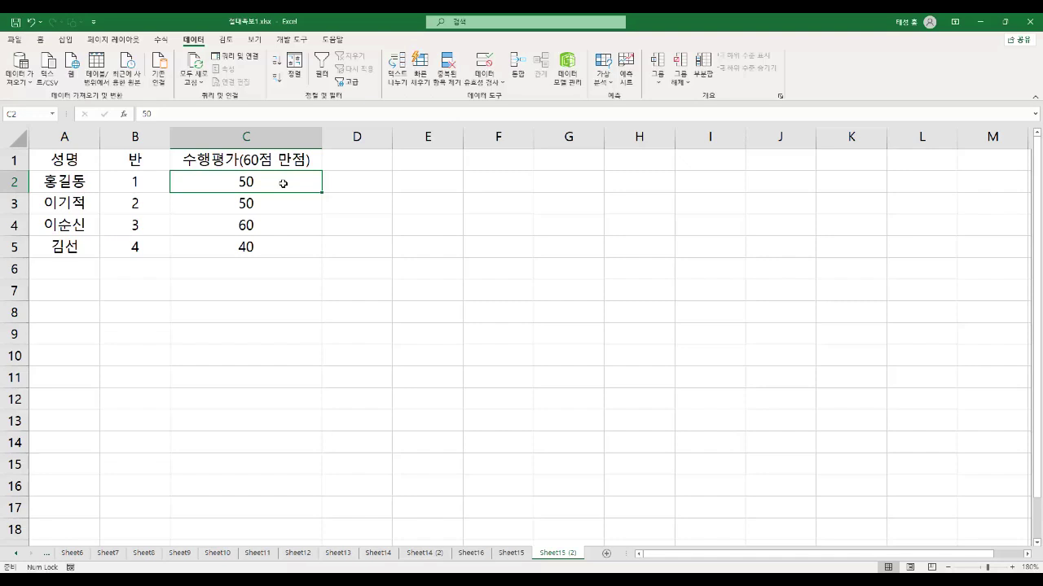
- Restrict the scores in C2:C5 with data validation to 정수 values in the 해당 범위 from 0 to 60
drag(284, 183, 269, 247)
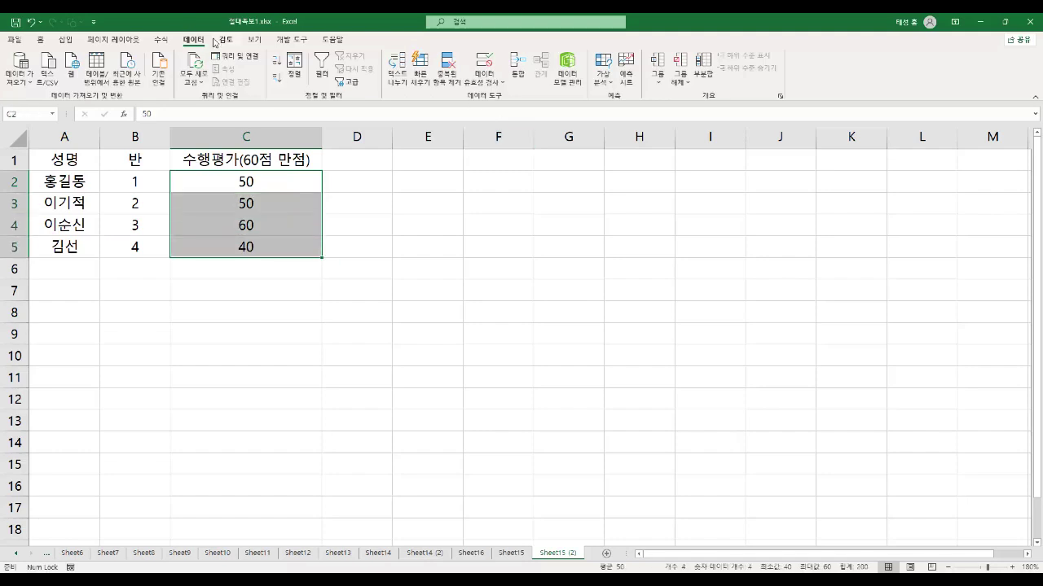
click(499, 84)
click(531, 99)
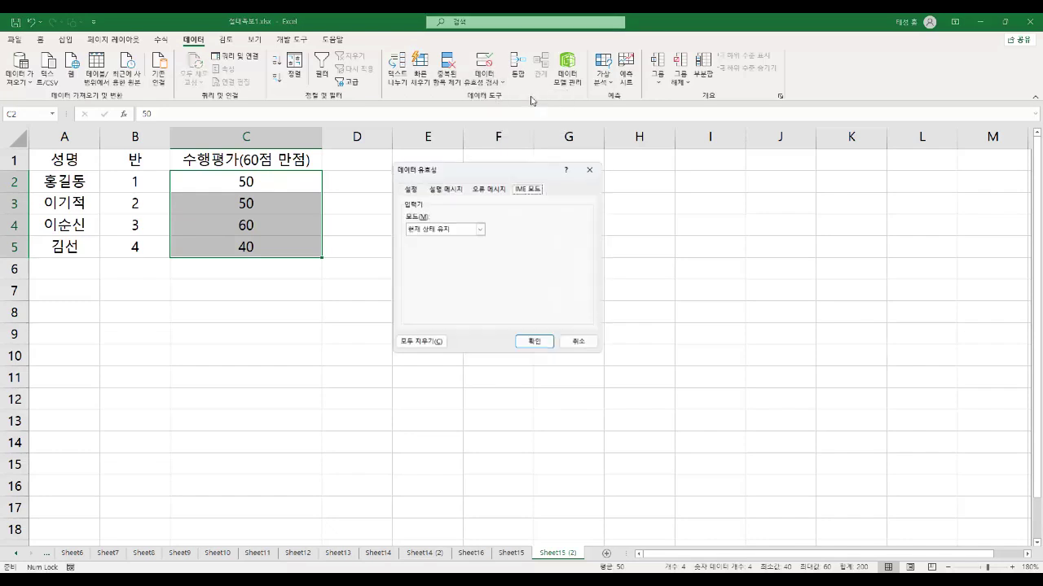
click(409, 186)
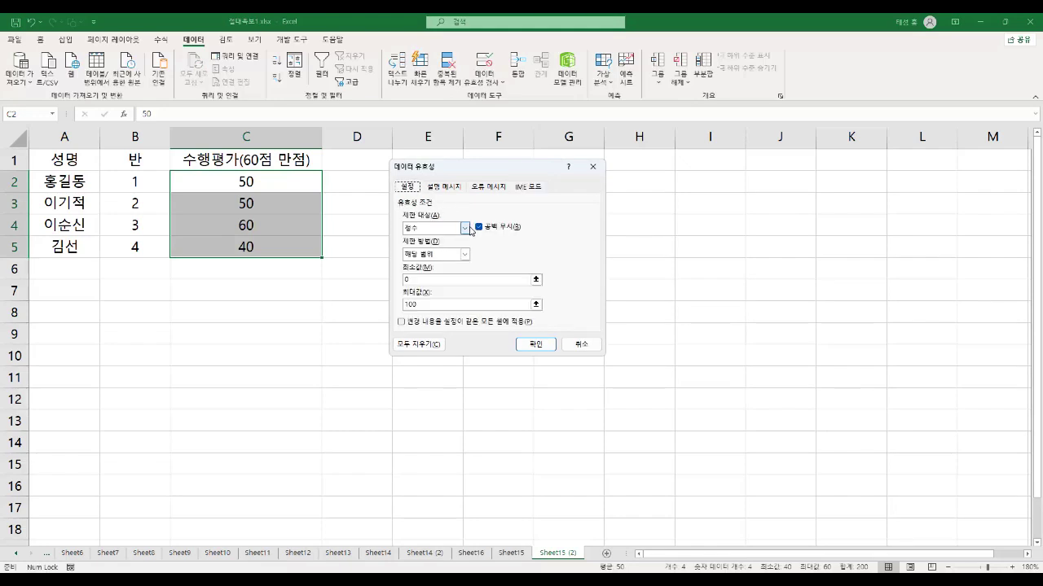
click(465, 228)
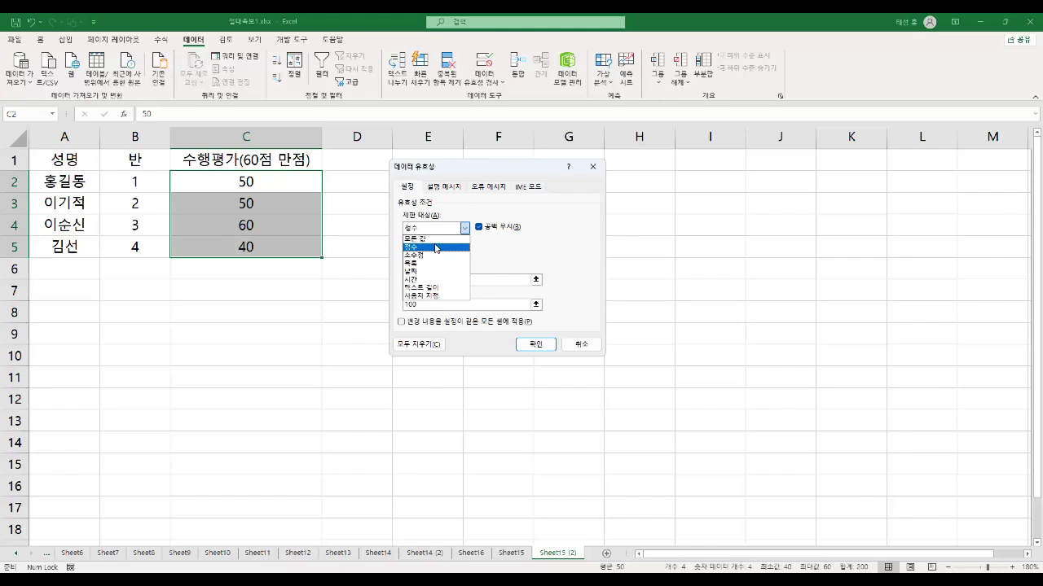
click(419, 247)
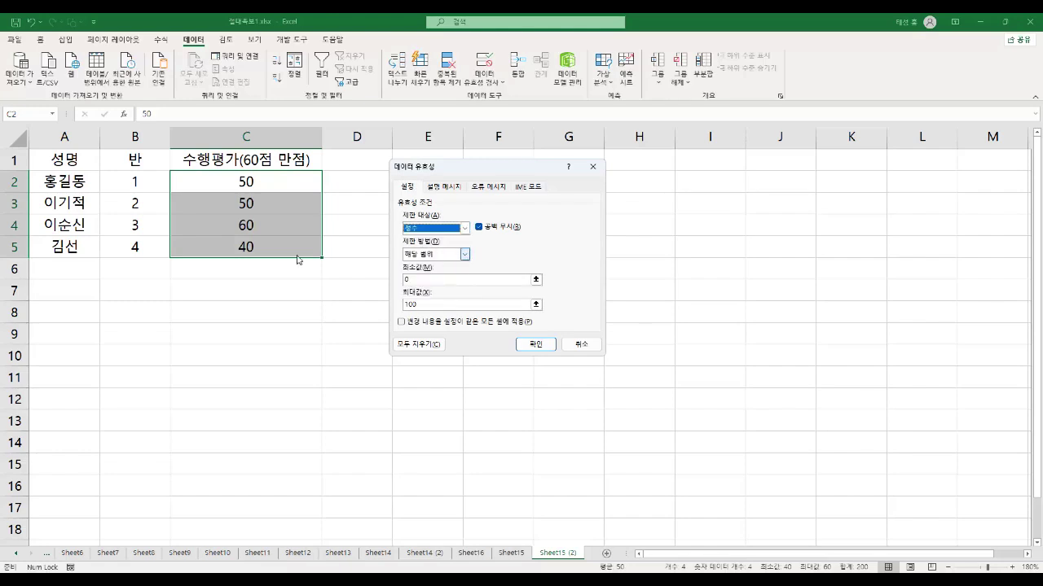
click(422, 278)
click(429, 305)
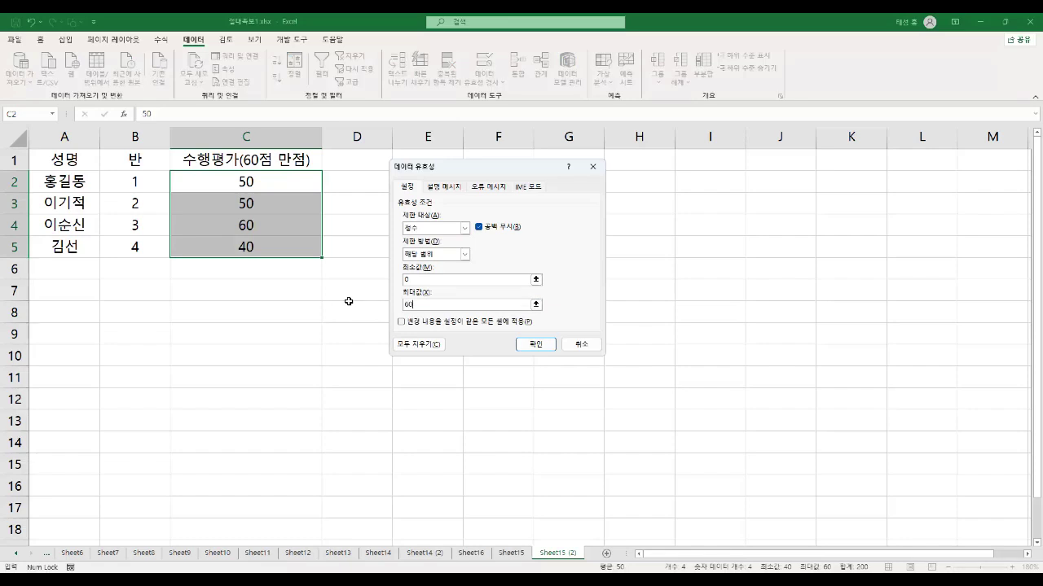
click(538, 344)
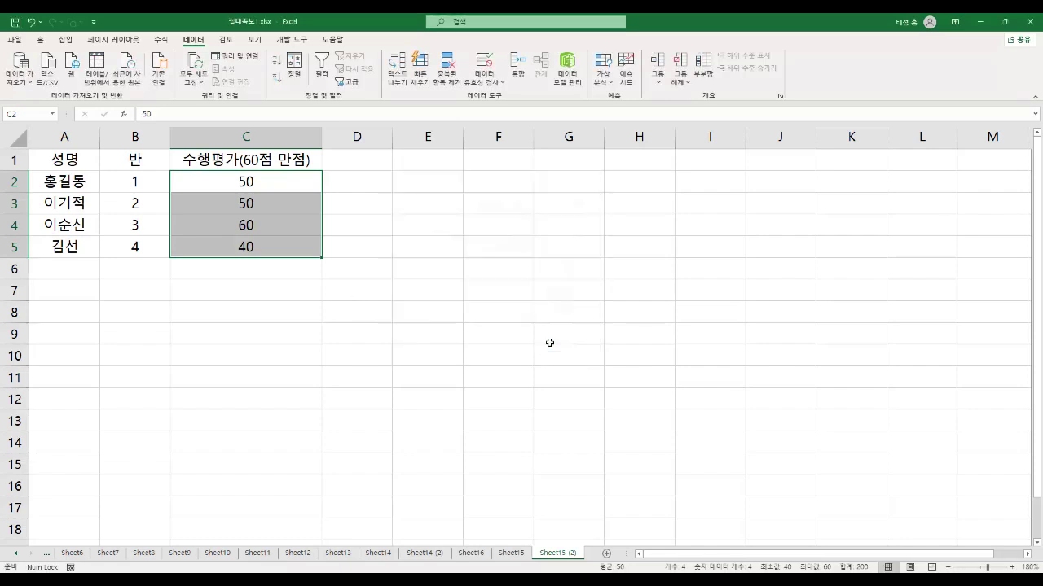
- Try to enter 61 in C2 to test the validation rule, and cancel the entry
click(268, 209)
click(268, 183)
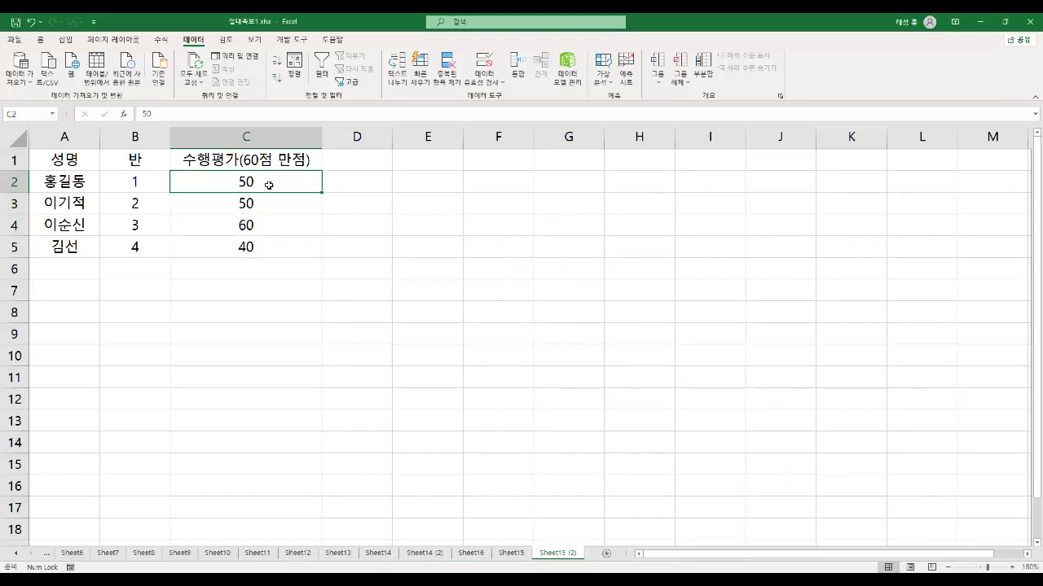
text(61)
key(Return)
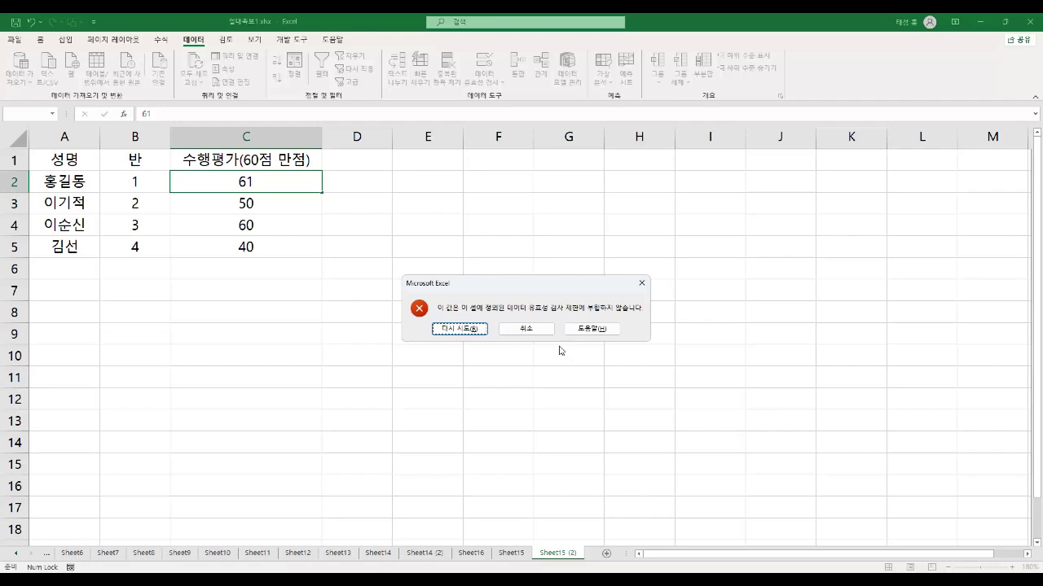
click(642, 284)
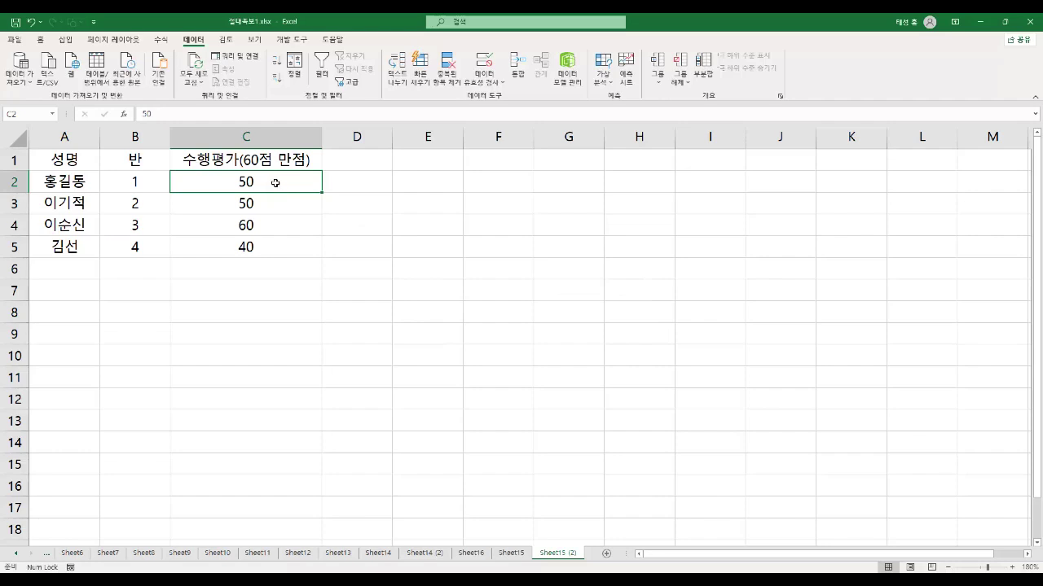
- Open the data validation settings for C2, mark the 설명 메시지 heading and its 제목 and message fields, and clear the marks
click(505, 83)
click(511, 101)
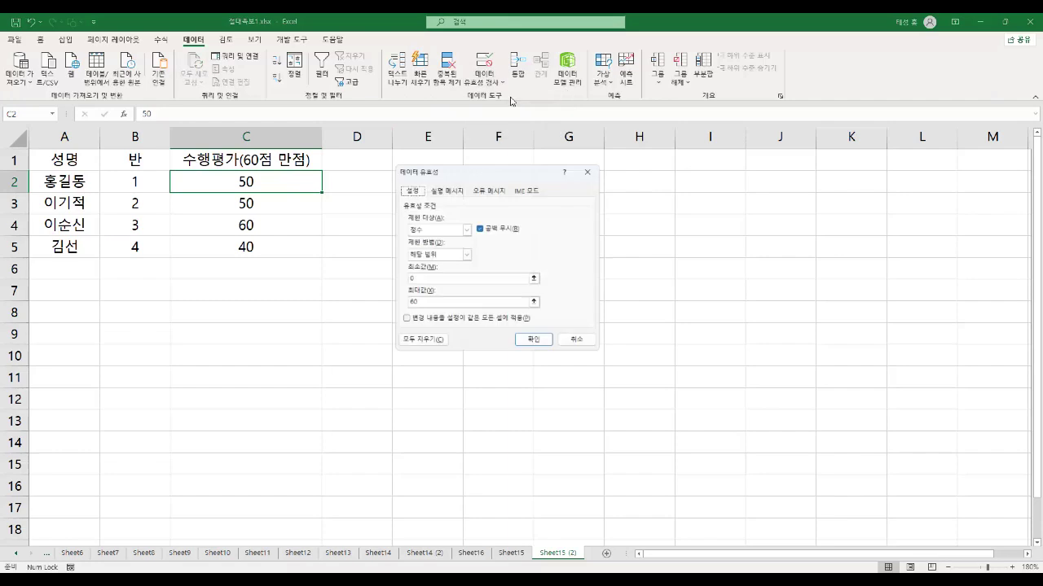
click(455, 187)
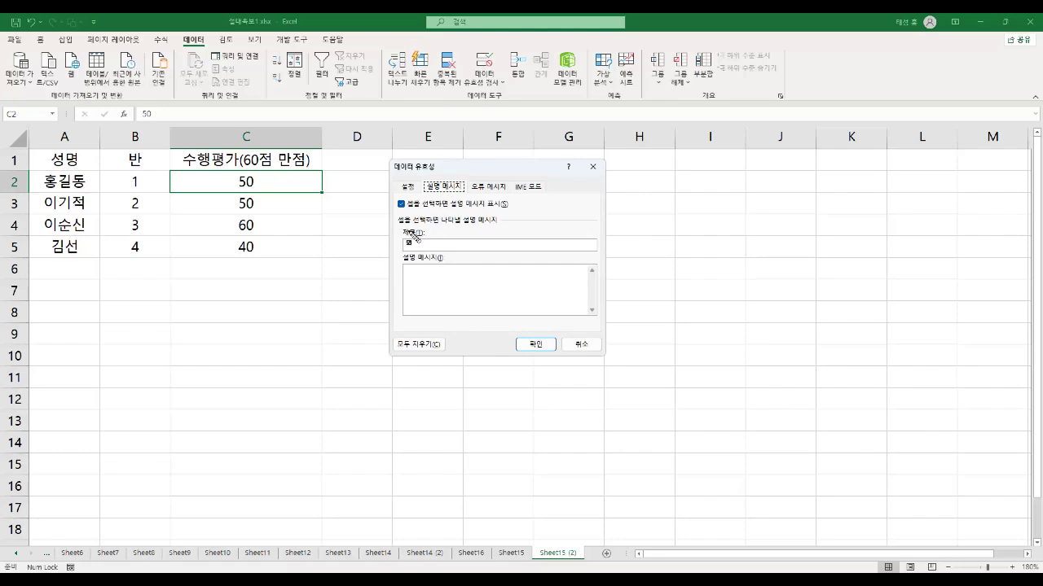
drag(399, 221, 501, 222)
mouse_move(401, 233)
mouse_down()
mouse_move(430, 233)
mouse_move(443, 261)
mouse_up()
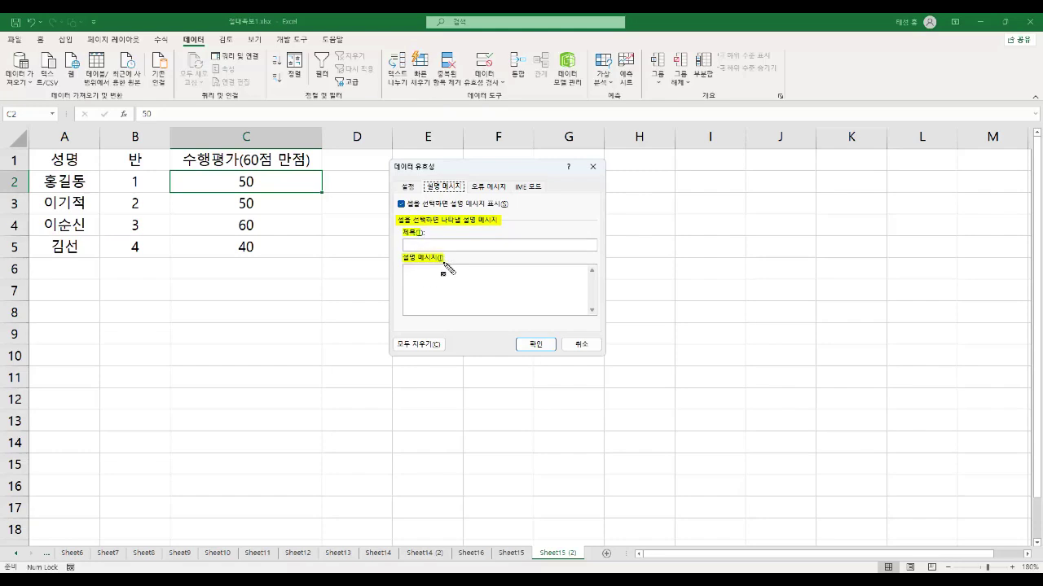
key(Escape)
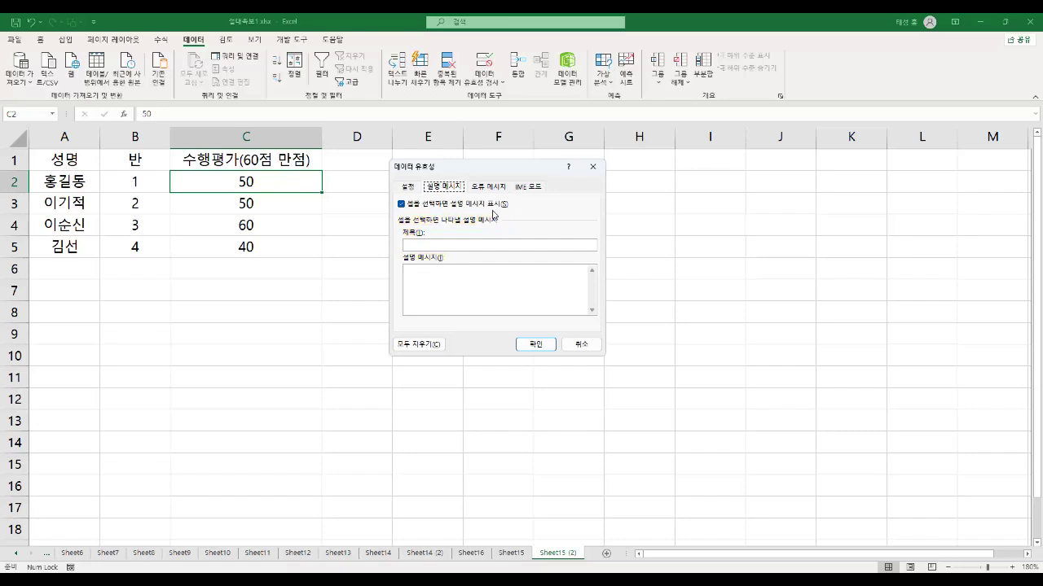
- Show the 오류 메시지 settings, mark the 제목 and message fields and the 중지 style's icon area, and clear the marks
click(497, 187)
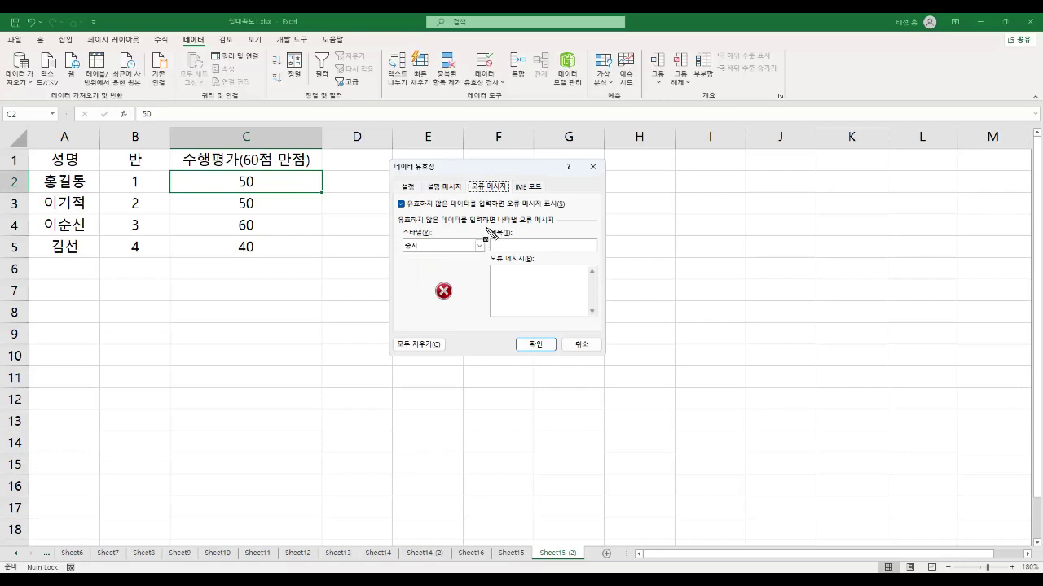
mouse_move(488, 233)
mouse_down()
mouse_move(512, 233)
mouse_move(519, 259)
mouse_move(534, 259)
mouse_up()
key(Escape)
drag(412, 254, 437, 284)
key(Escape)
- Set the error alert style to 경고, mark its icon area, and clear the mark
click(481, 247)
click(429, 268)
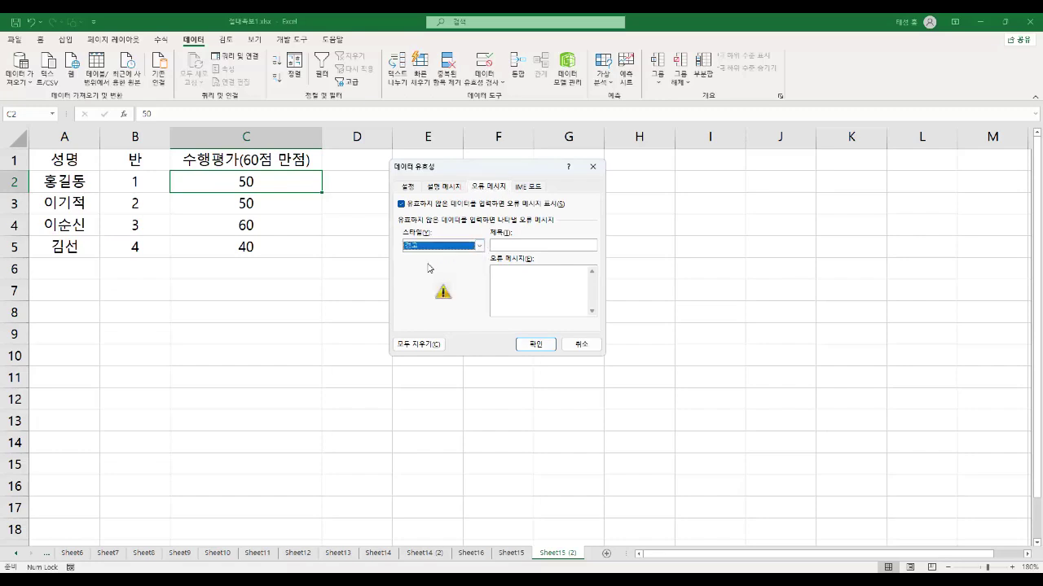
key(ctrl+2)
drag(417, 252, 440, 285)
key(Escape)
- Set the error alert style to 정보, mark its icon area, and clear the mark
click(479, 245)
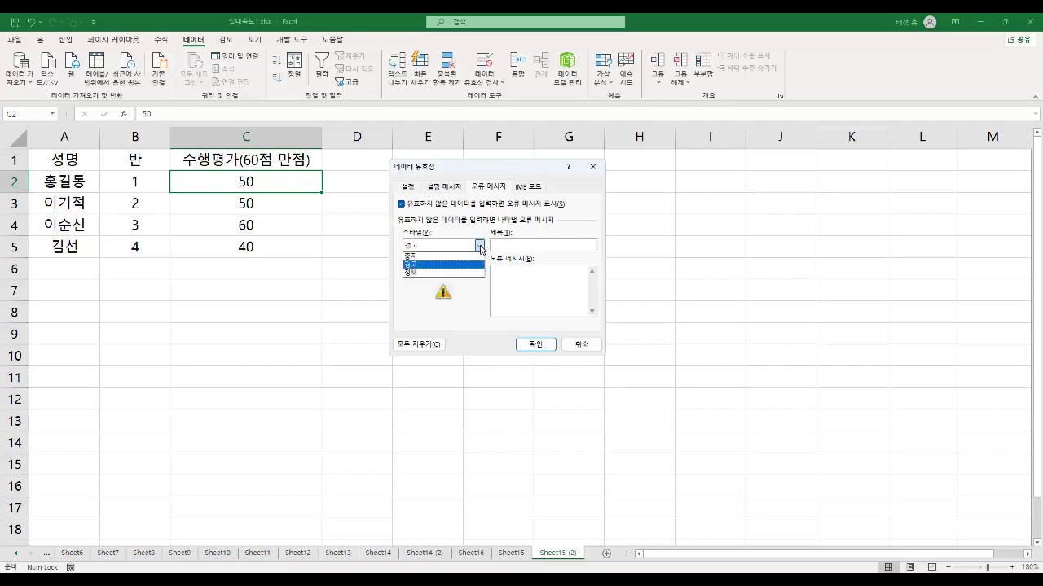
click(438, 274)
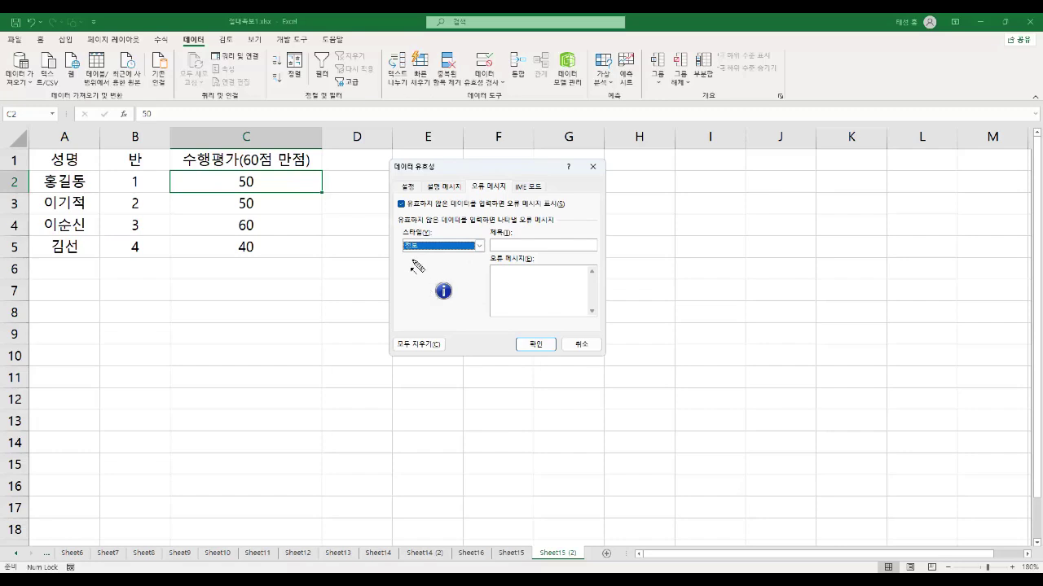
drag(407, 245, 440, 282)
key(Escape)
- Show the available input modes under IME 모드, and mark that heading with a red box and a yellow highlight on IME
click(541, 187)
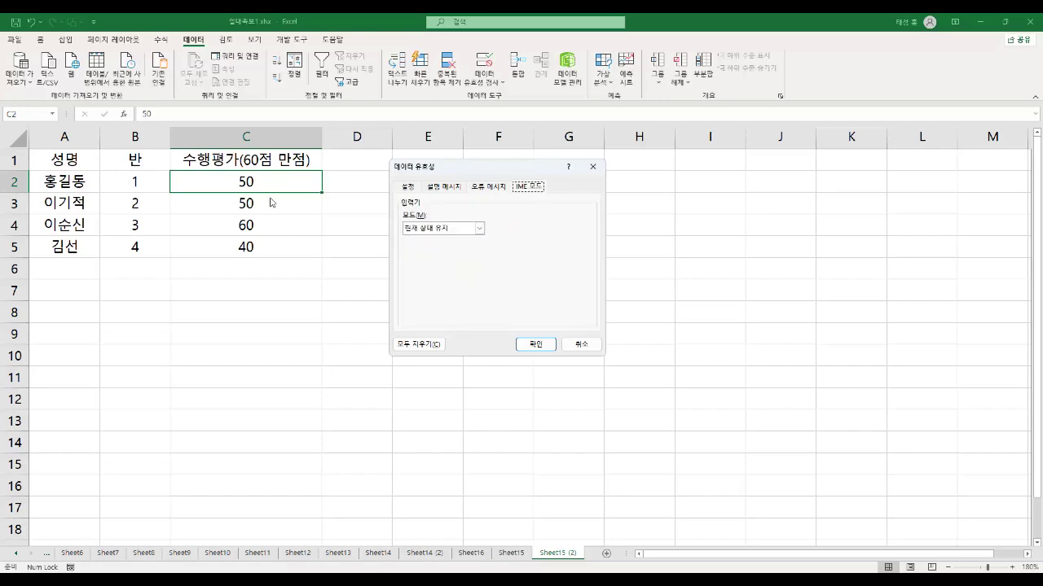
click(479, 229)
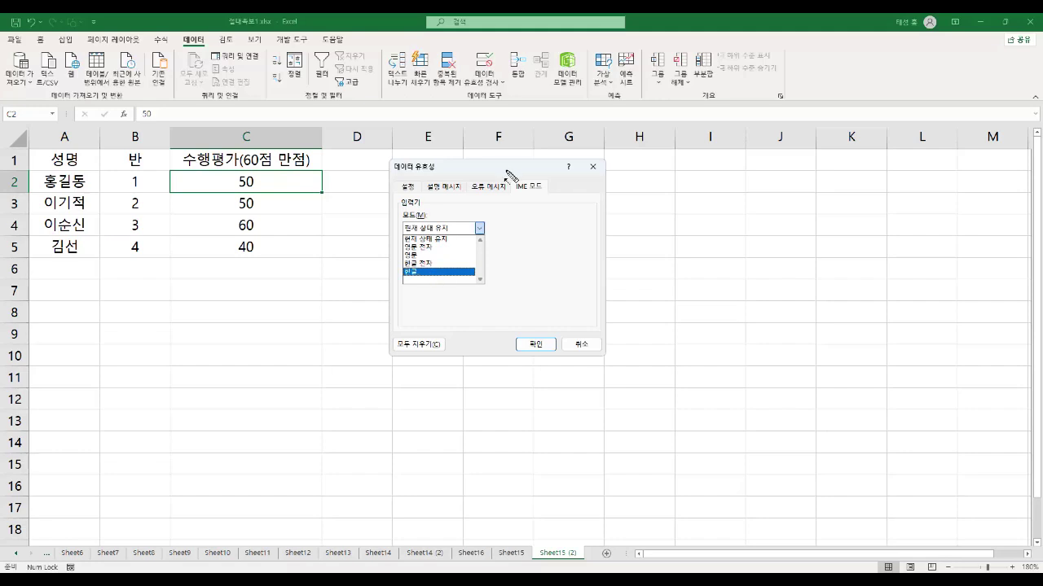
drag(506, 171, 559, 200)
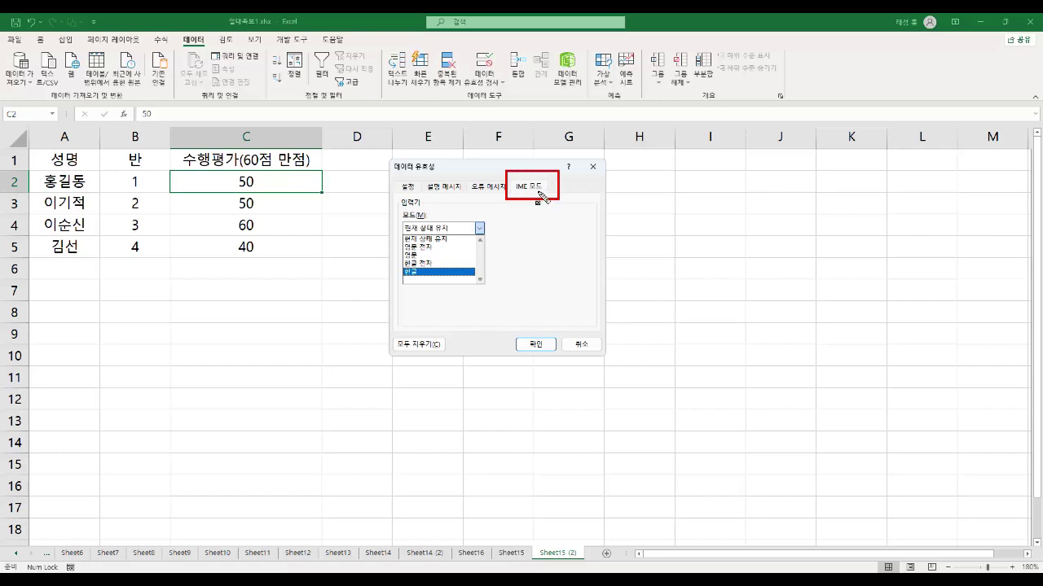
drag(515, 185, 521, 194)
drag(523, 195, 529, 196)
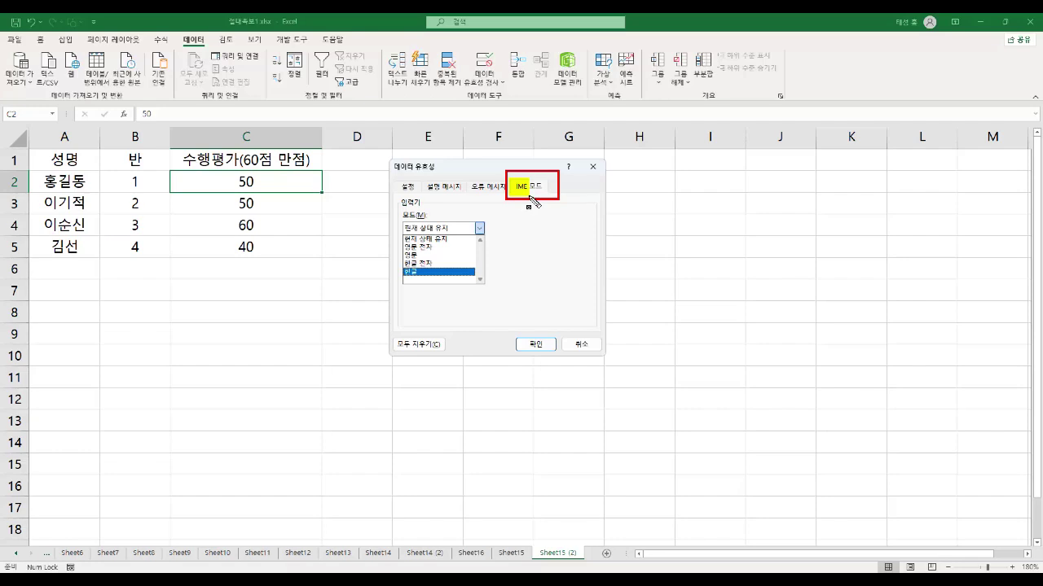